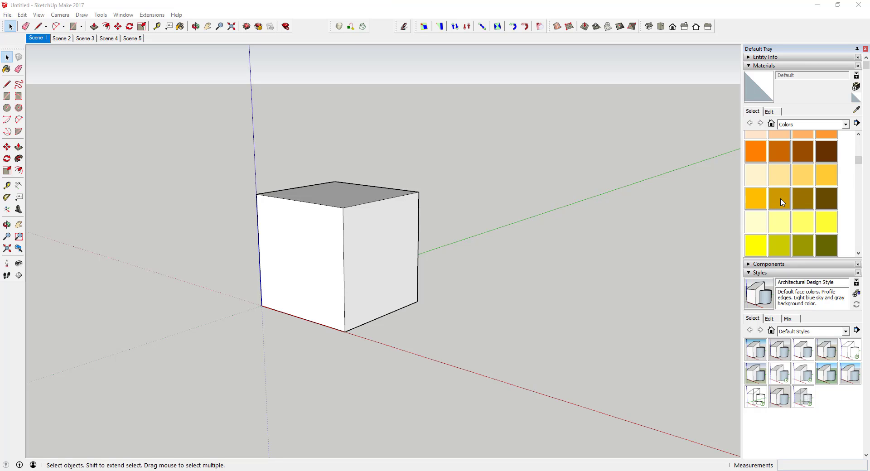
# Pick blue Color I05 and paint the cube's left, right and top faces.
pyautogui.scroll(-3, 782, 200)
pyautogui.scroll(-2, 782, 200)
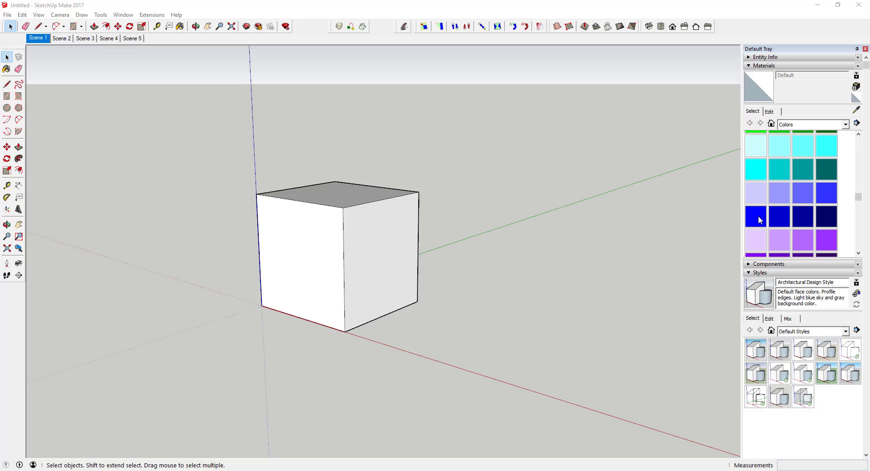
pyautogui.click(757, 217)
pyautogui.click(308, 240)
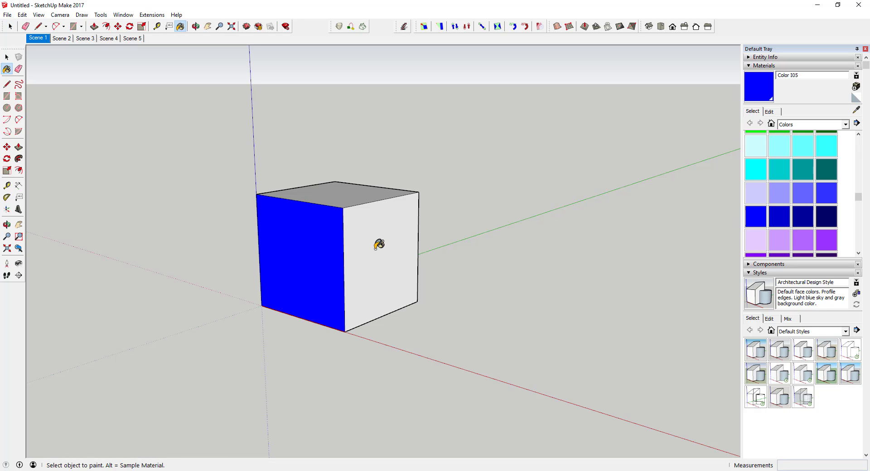
pyautogui.click(380, 245)
pyautogui.click(348, 191)
# Orbit around to paint the remaining hidden side and bottom faces blue, then inspect the cube.
pyautogui.moveTo(429, 217); pyautogui.dragTo(341, 248, button='middle')
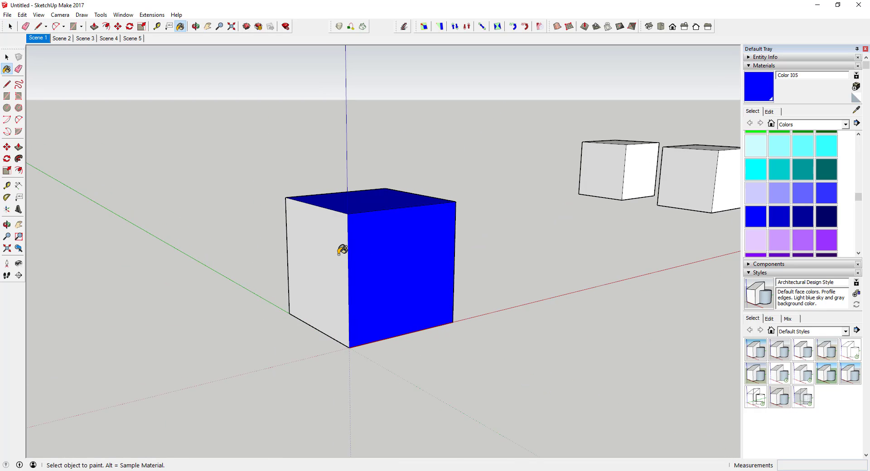
pyautogui.click(313, 252)
pyautogui.moveTo(410, 245)
pyautogui.mouseDown(button='middle')
pyautogui.moveTo(216, 110)
pyautogui.moveTo(386, 320)
pyautogui.mouseUp(button='middle')
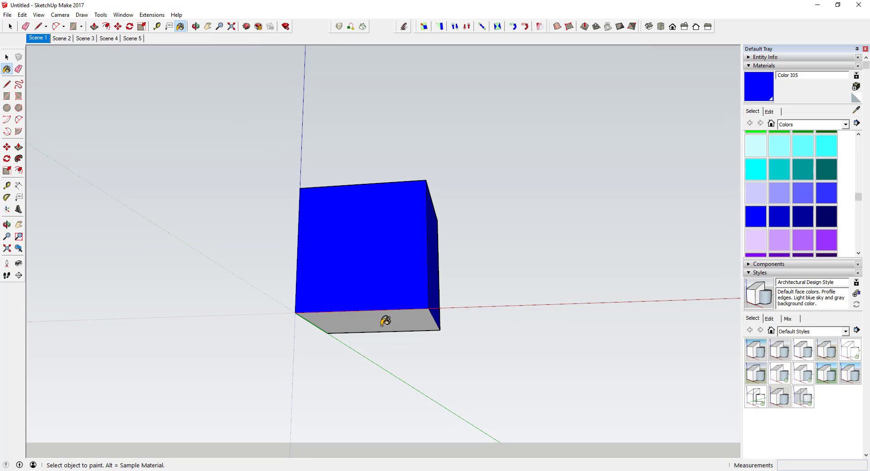
pyautogui.click(385, 320)
pyautogui.moveTo(489, 237)
pyautogui.mouseDown(button='middle')
pyautogui.moveTo(114, 326)
pyautogui.moveTo(400, 270)
pyautogui.moveTo(388, 266)
pyautogui.mouseUp(button='middle')
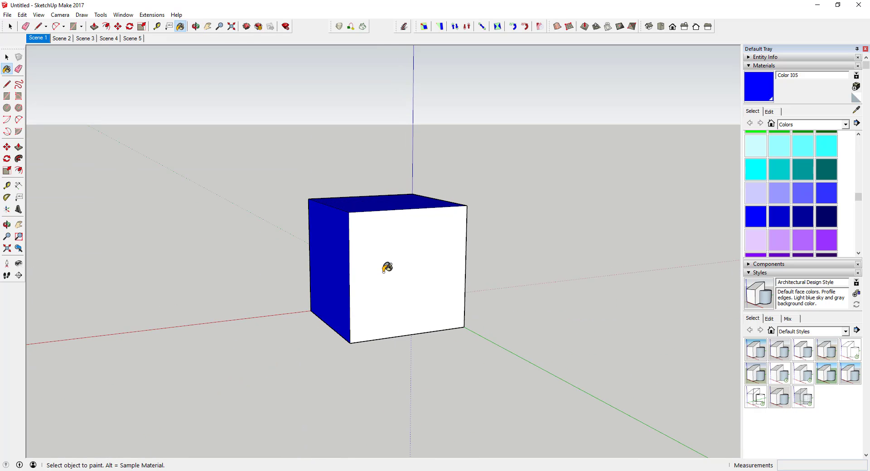
pyautogui.click(388, 266)
pyautogui.moveTo(496, 253)
pyautogui.mouseDown(button='middle')
pyautogui.moveTo(468, 238)
pyautogui.moveTo(646, 243)
pyautogui.moveTo(324, 306)
pyautogui.moveTo(542, 329)
pyautogui.moveTo(504, 336)
pyautogui.mouseUp(button='middle')
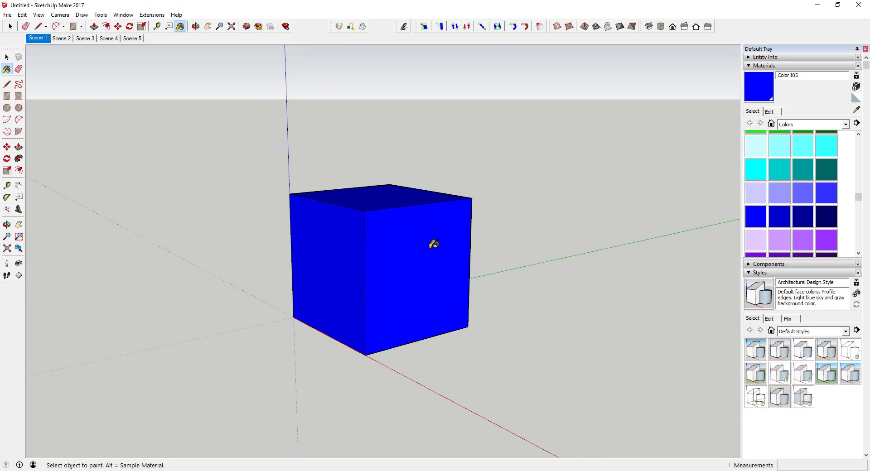
pyautogui.press('space')
pyautogui.moveTo(432, 252); pyautogui.dragTo(477, 259, button='middle')
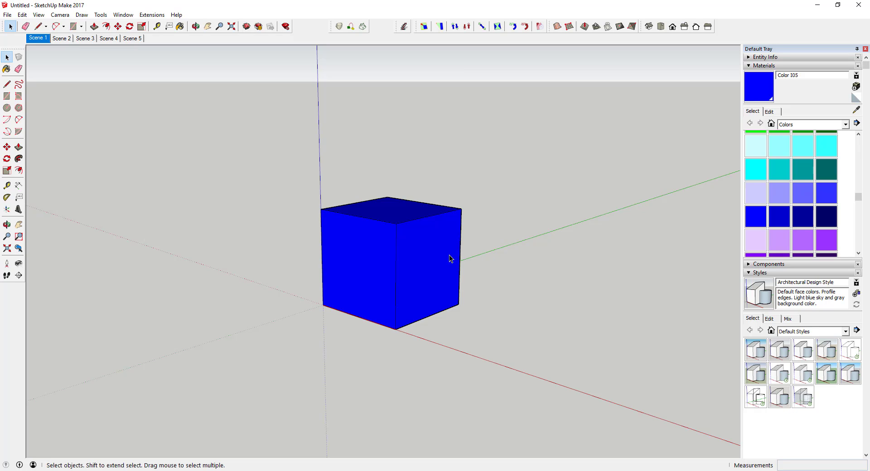
pyautogui.scroll(-3, 360, 234)
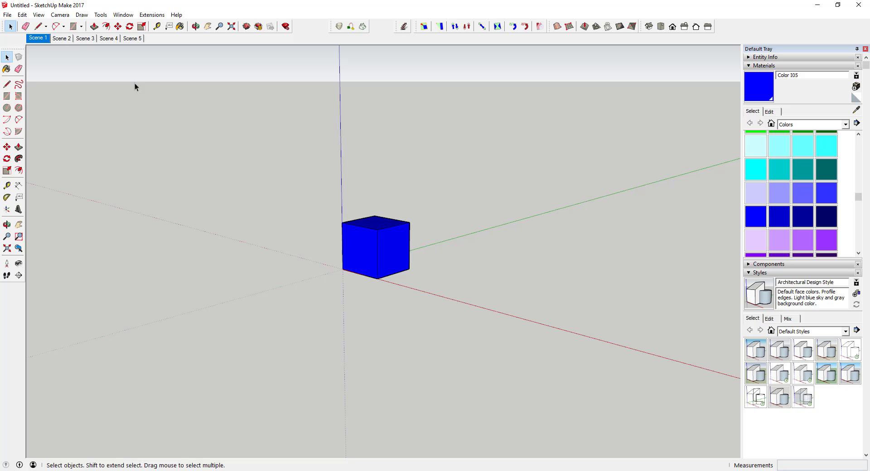
# In Scene 2, paint the visible faces of the front, middle and back cubes blue.
pyautogui.click(61, 38)
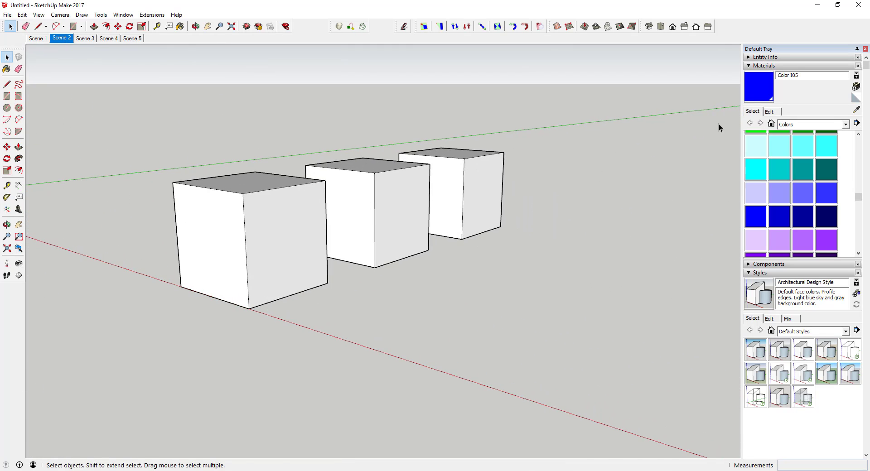
pyautogui.click(757, 82)
pyautogui.click(290, 232)
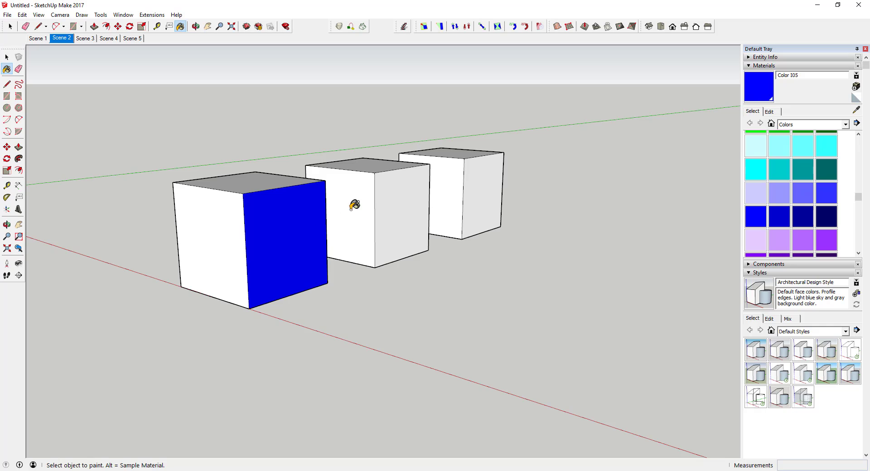
pyautogui.click(354, 204)
pyautogui.click(405, 203)
pyautogui.click(447, 178)
pyautogui.click(494, 184)
pyautogui.press('space')
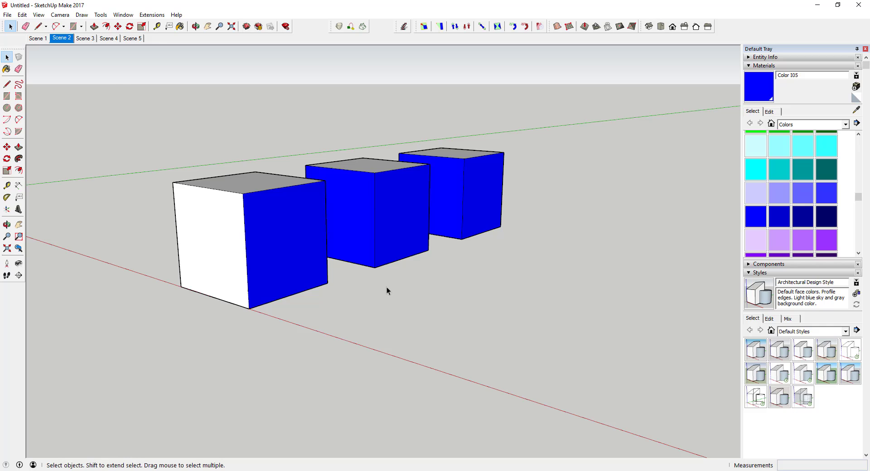
# Window-select all three cubes and paint their remaining white faces blue in one click.
pyautogui.moveTo(114, 74); pyautogui.dragTo(599, 344)
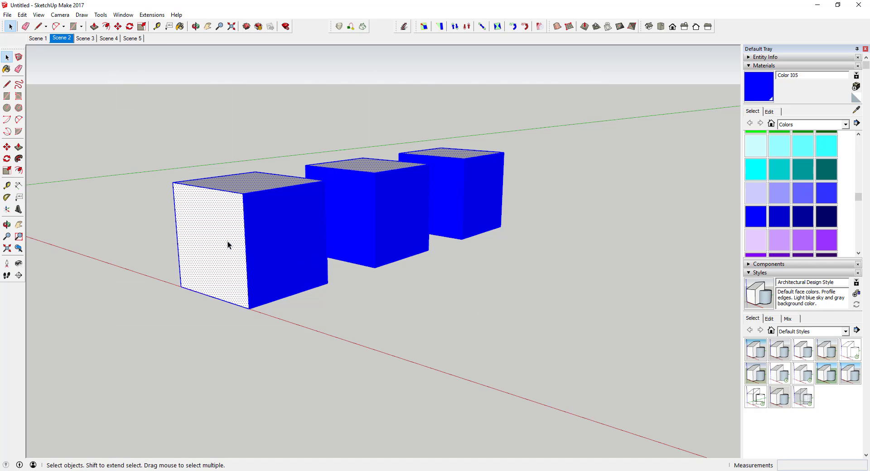
pyautogui.click(758, 86)
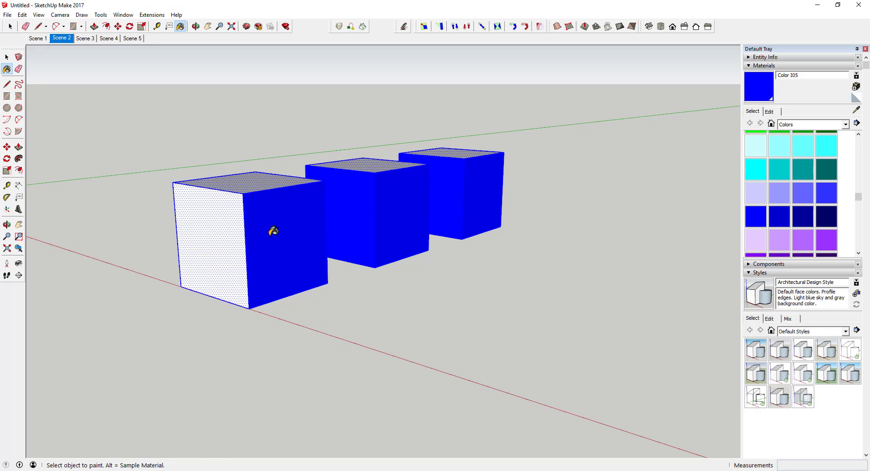
pyautogui.click(216, 231)
pyautogui.moveTo(225, 243)
pyautogui.mouseDown(button='middle')
pyautogui.moveTo(243, 103)
pyautogui.moveTo(255, 313)
pyautogui.moveTo(245, 324)
pyautogui.mouseUp(button='middle')
pyautogui.press('space')
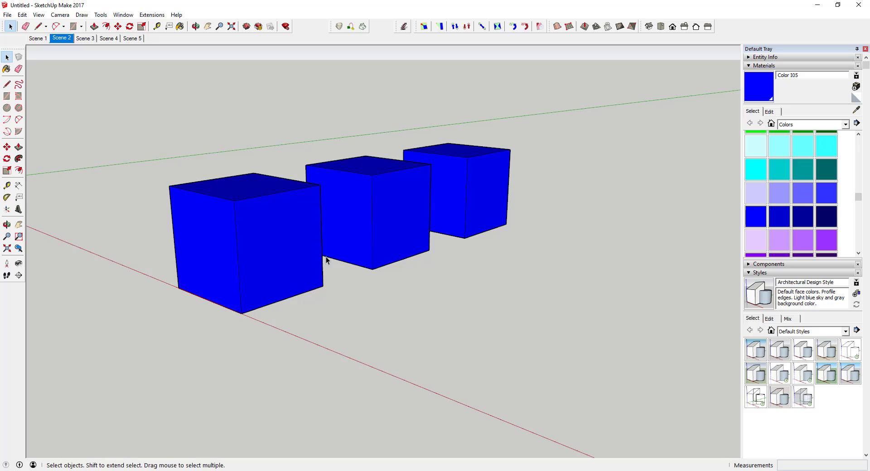
pyautogui.scroll(3, 314, 238)
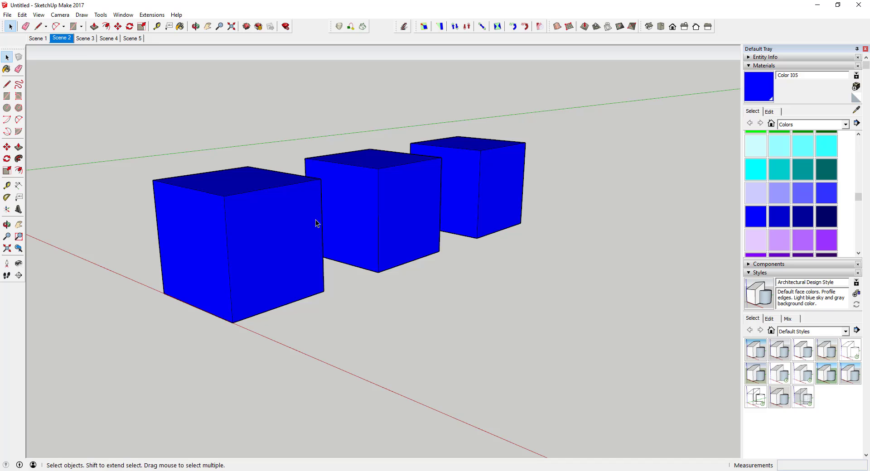
pyautogui.moveTo(315, 219); pyautogui.dragTo(284, 188, button='middle')
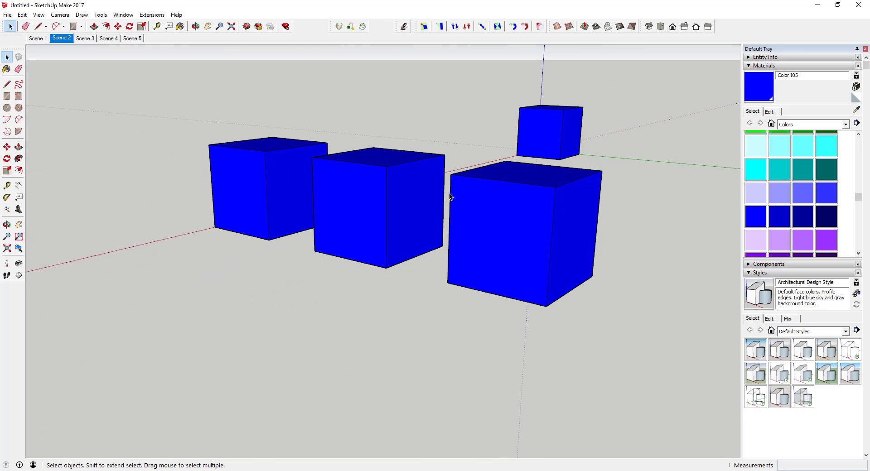
pyautogui.moveTo(429, 196); pyautogui.dragTo(538, 181, button='middle')
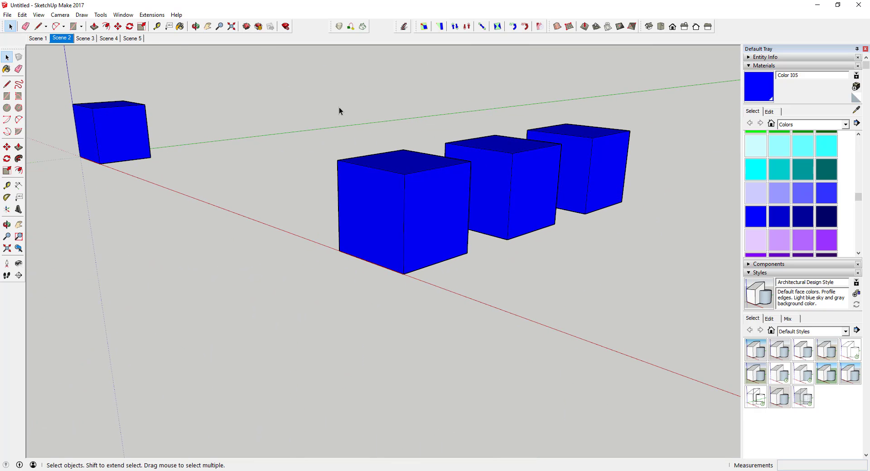
pyautogui.moveTo(330, 98); pyautogui.dragTo(671, 297)
pyautogui.scroll(3, 549, 165)
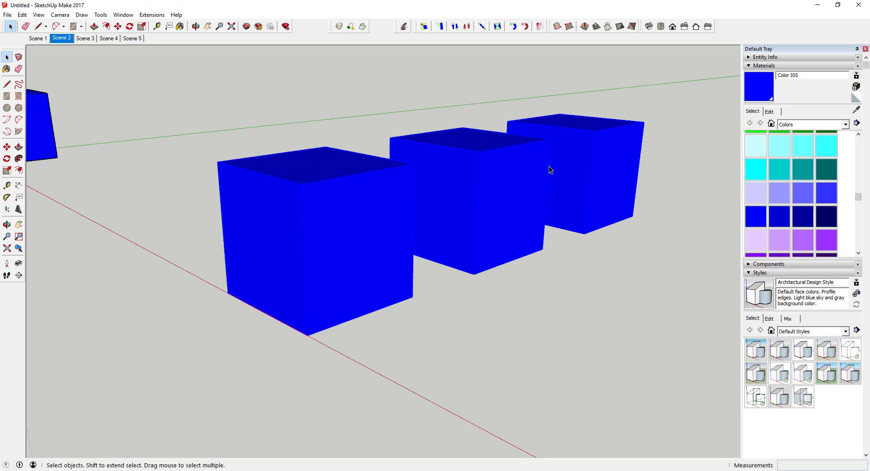
pyautogui.scroll(-4, 536, 190)
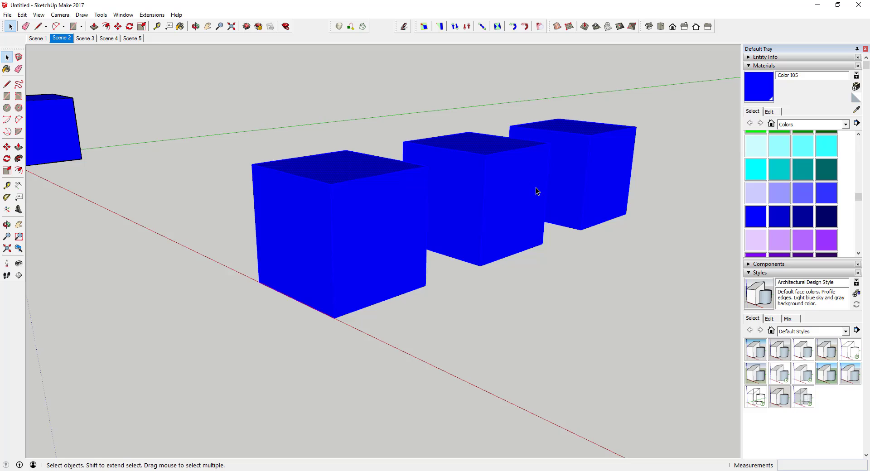
# Select the lone left cube and paint it dark purple Color J08.
pyautogui.moveTo(64, 78); pyautogui.dragTo(240, 229)
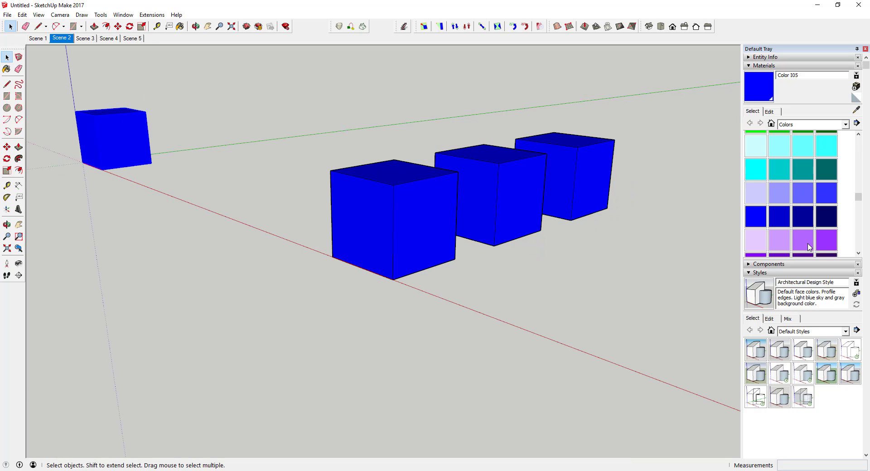
pyautogui.click(826, 255)
pyautogui.click(122, 129)
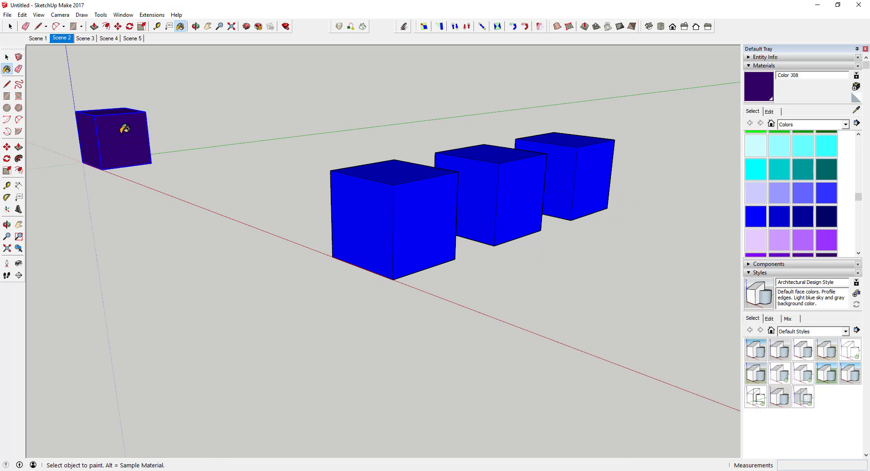
pyautogui.press('space')
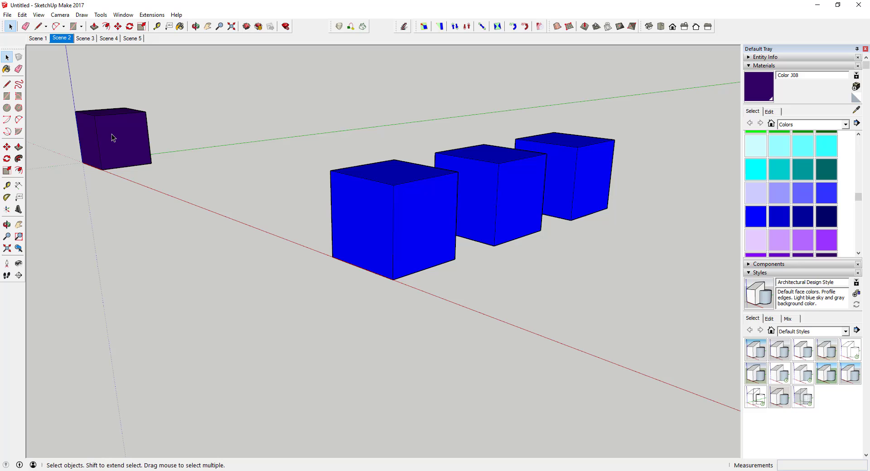
# Alt-sample the left cube's purple and paint the front cube's left, right and top faces with it.
pyautogui.press('b')
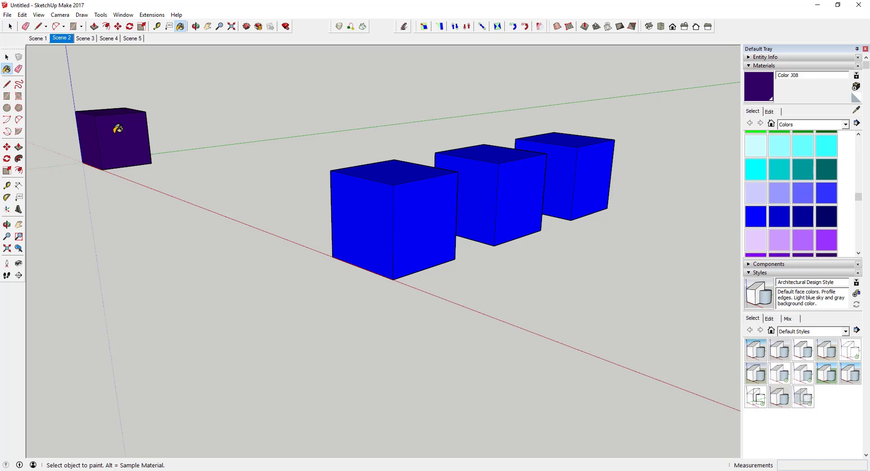
pyautogui.press('alt')
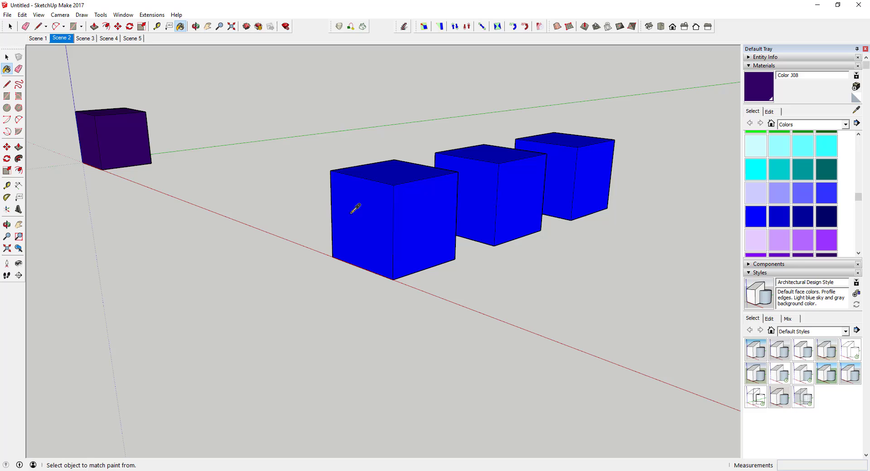
pyautogui.click(130, 135)
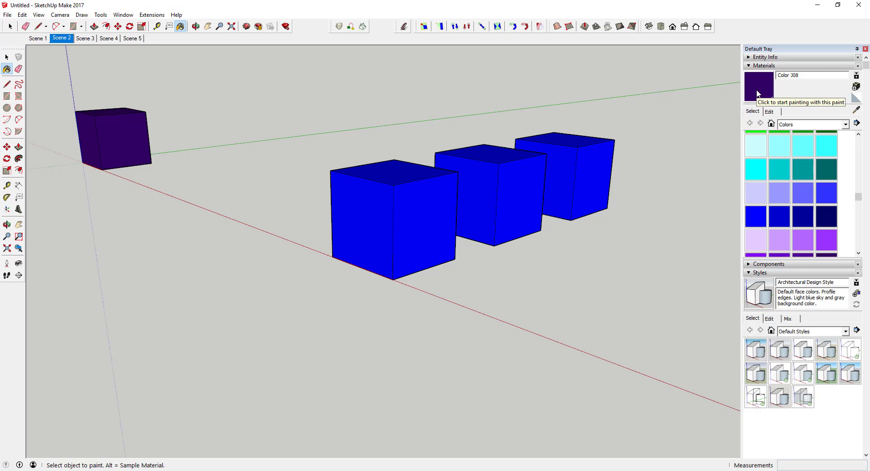
pyautogui.click(364, 213)
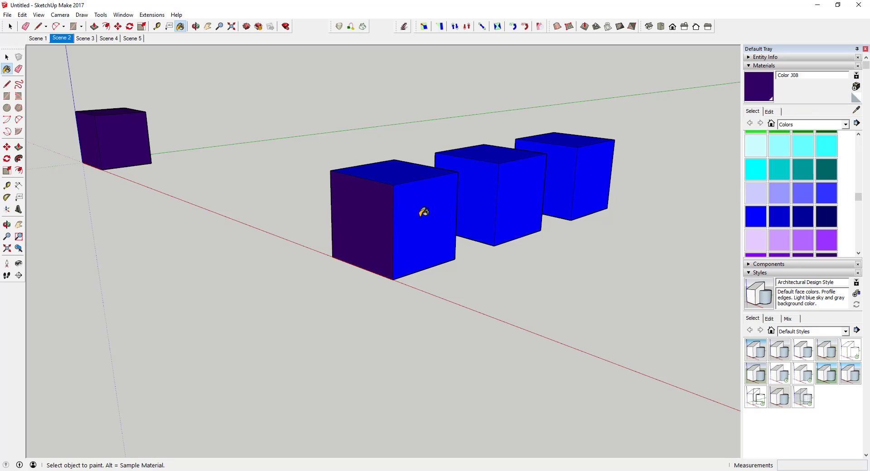
pyautogui.click(424, 212)
pyautogui.click(412, 170)
# Sample blue back and repaint the front cube's faces and the middle cube's left face blue.
pyautogui.keyDown('alt'); pyautogui.click(505, 187); pyautogui.keyUp('alt')
pyautogui.click(457, 196)
pyautogui.click(439, 200)
pyautogui.click(405, 176)
pyautogui.click(374, 206)
# Undo the small cube's purple, then Shift-click to replace every blue face with green.
pyautogui.press('o')
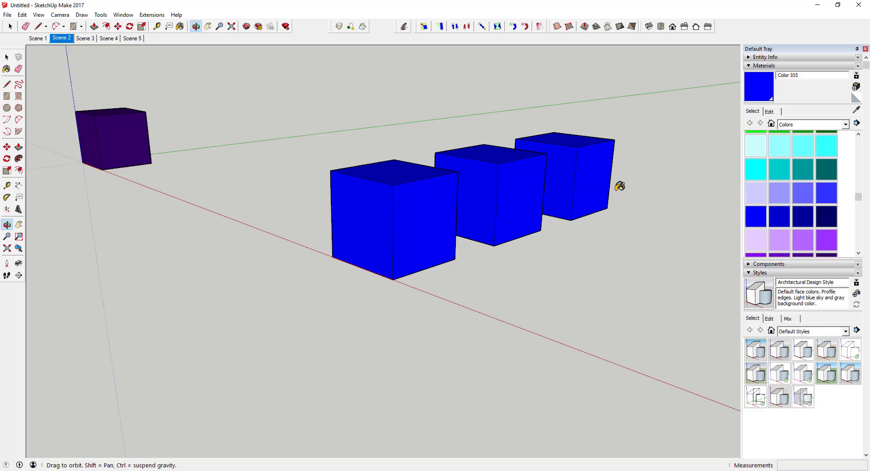
pyautogui.press('b')
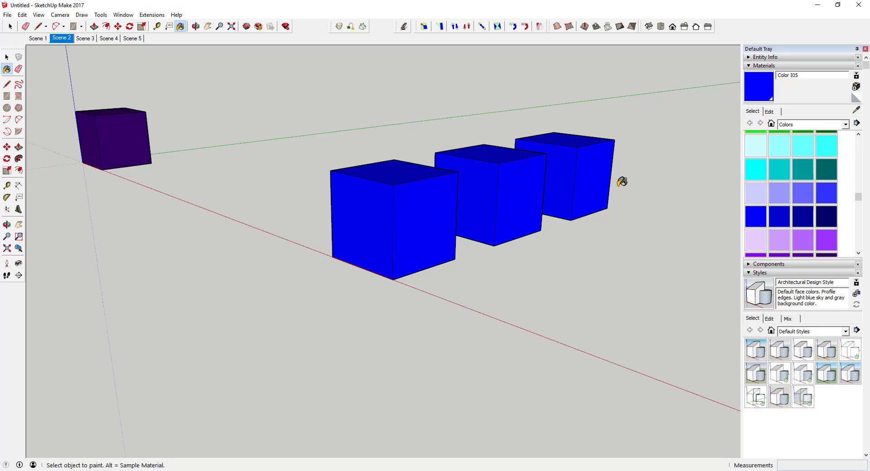
pyautogui.hotkey('ctrl', 'z')
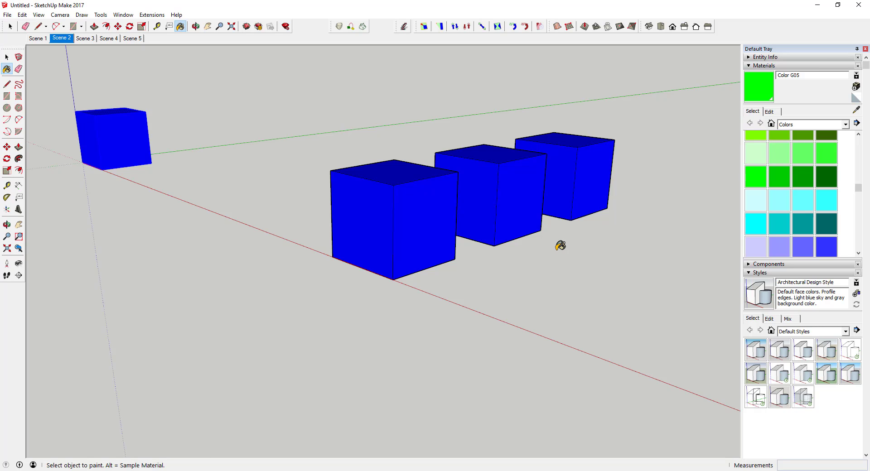
pyautogui.press('shift')
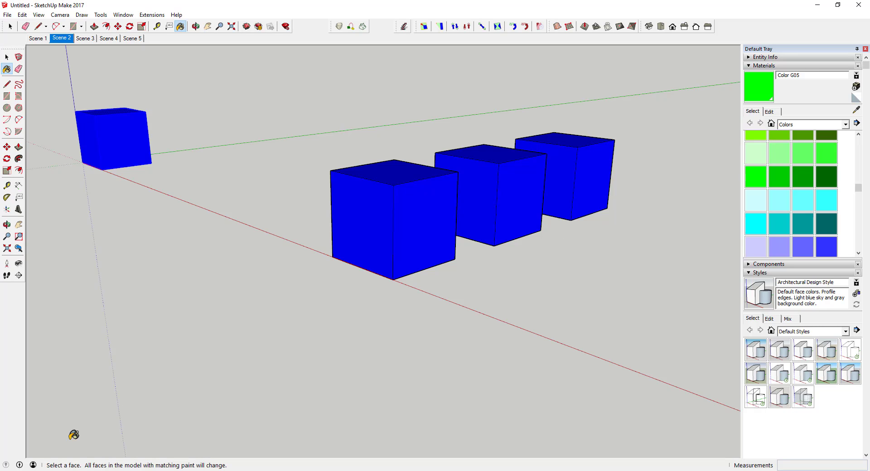
pyautogui.keyDown('shift'); pyautogui.click(596, 166); pyautogui.keyUp('shift')
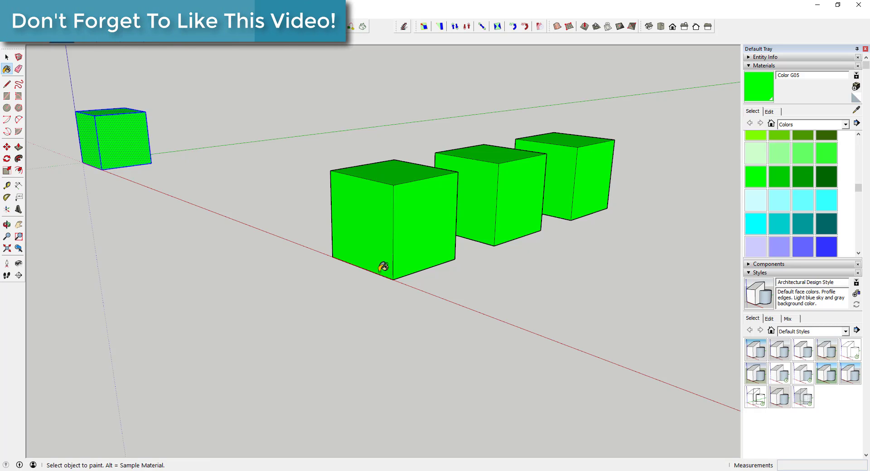
# Replace all green faces with cyan Color H04, then all cyan faces with teal Color H07.
pyautogui.click(825, 200)
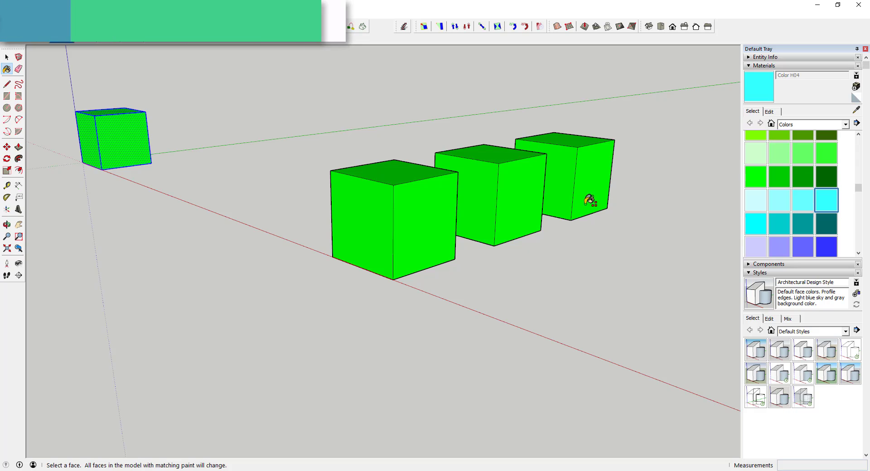
pyautogui.keyDown('shift'); pyautogui.click(589, 199); pyautogui.keyUp('shift')
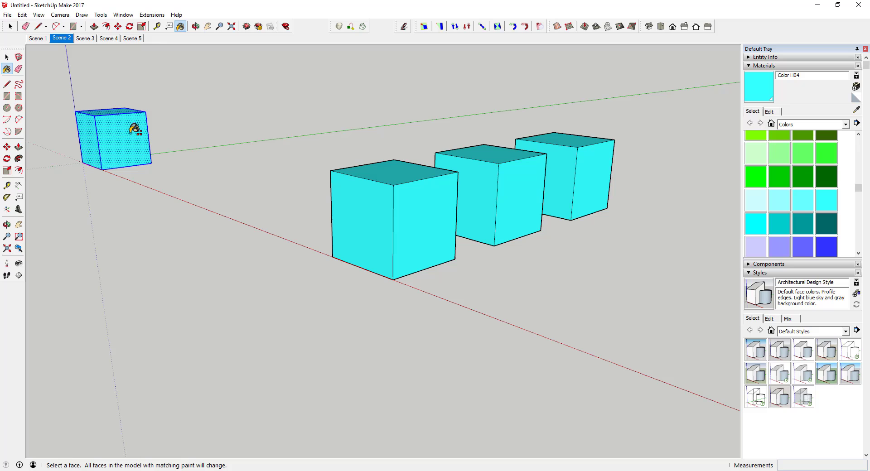
pyautogui.click(802, 223)
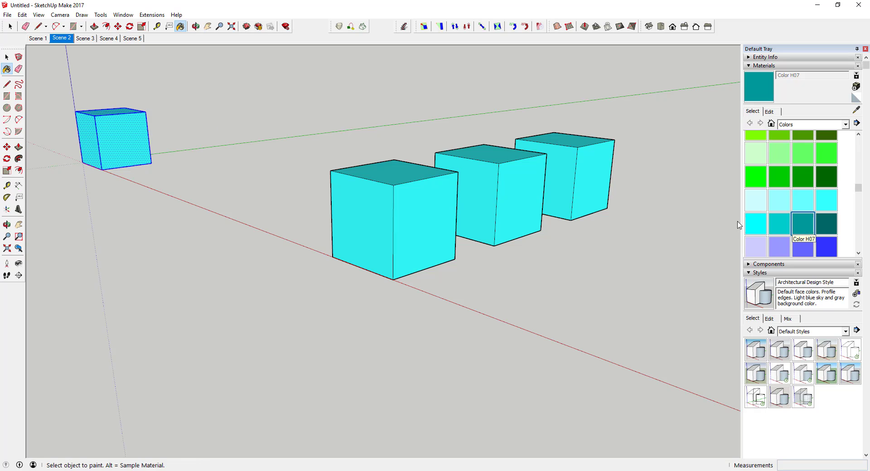
pyautogui.keyDown('shift'); pyautogui.click(577, 172); pyautogui.keyUp('shift')
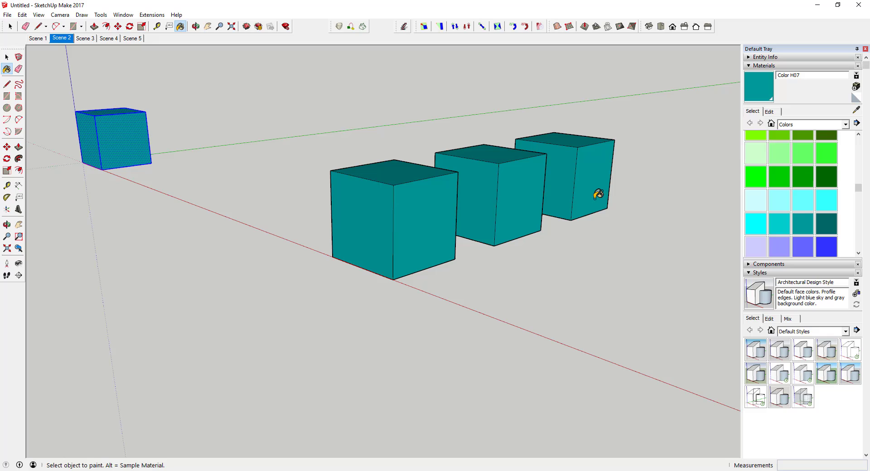
pyautogui.press('space')
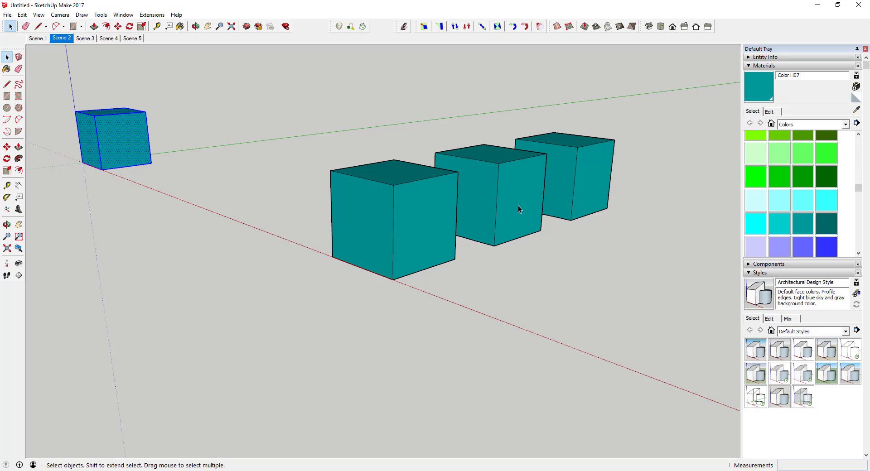
# Ctrl-click the middle cube to fill it entirely with bright cyan Color H05.
pyautogui.click(755, 223)
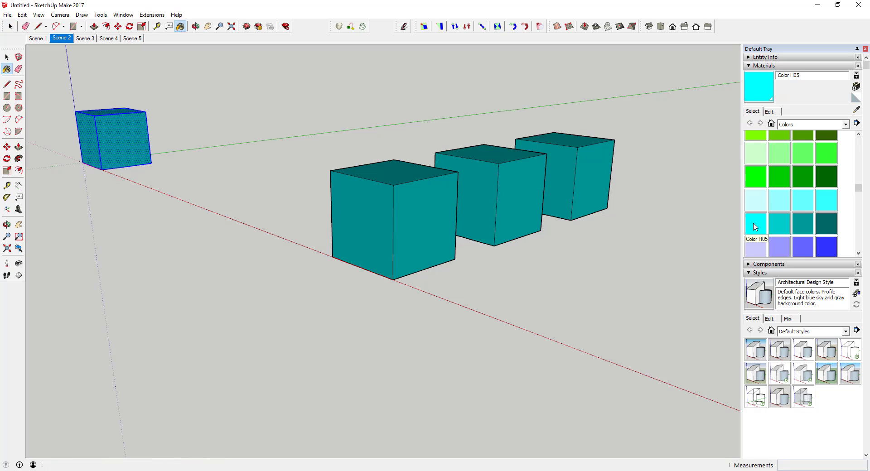
pyautogui.press('ctrl')
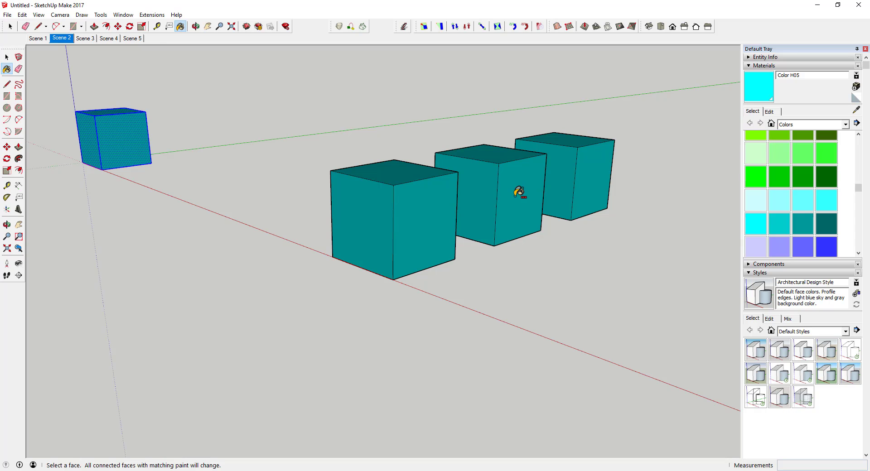
pyautogui.click(517, 191)
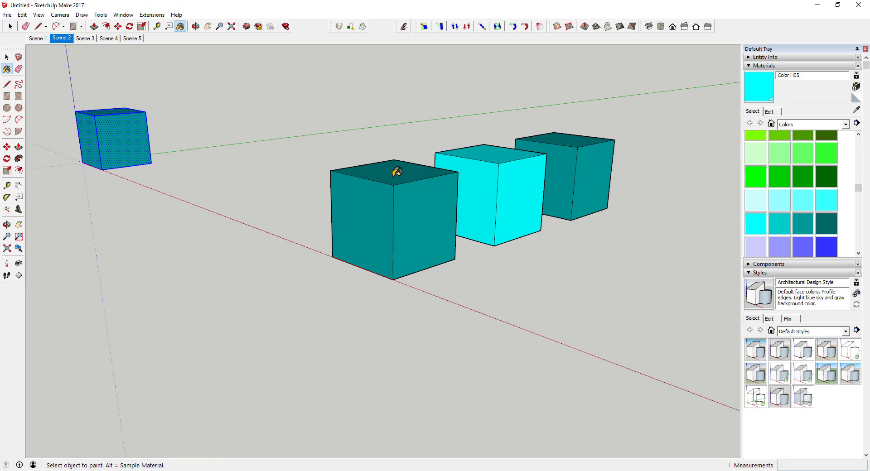
pyautogui.moveTo(394, 171)
pyautogui.mouseDown(button='middle')
pyautogui.moveTo(640, 198)
pyautogui.moveTo(476, 181)
pyautogui.moveTo(416, 164)
pyautogui.mouseUp(button='middle')
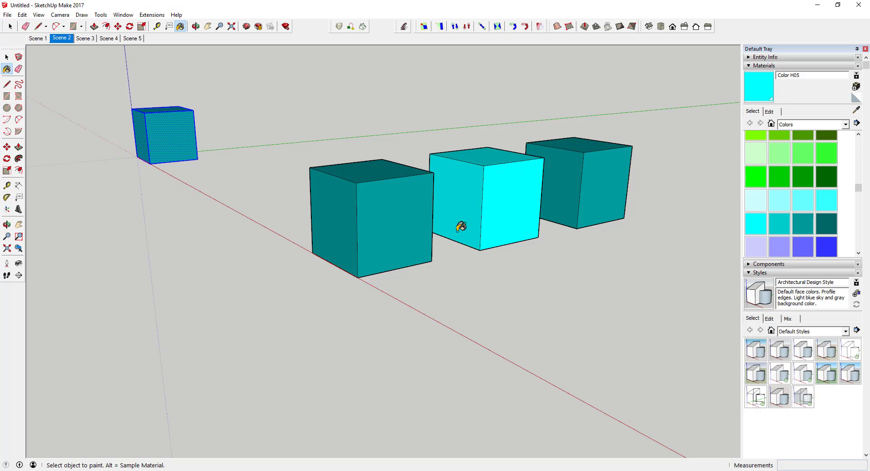
pyautogui.moveTo(495, 214)
pyautogui.mouseDown(button='middle')
pyautogui.moveTo(460, 89)
pyautogui.moveTo(474, 225)
pyautogui.moveTo(506, 207)
pyautogui.mouseUp(button='middle')
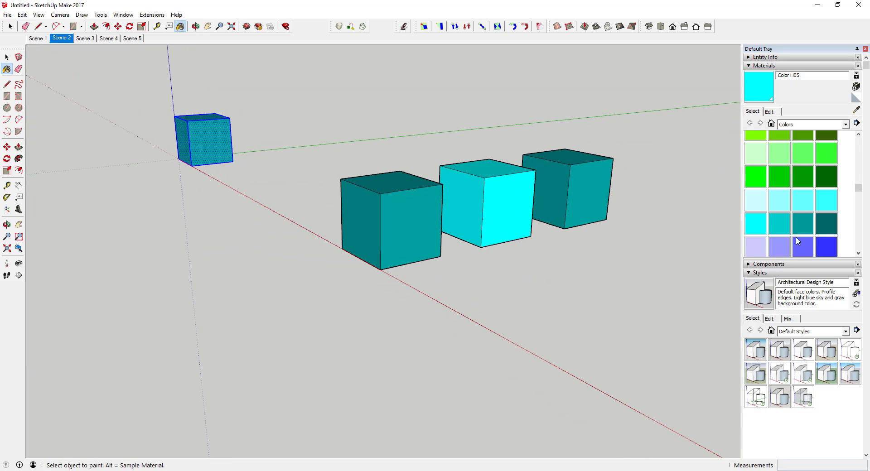
pyautogui.scroll(-3, 823, 232)
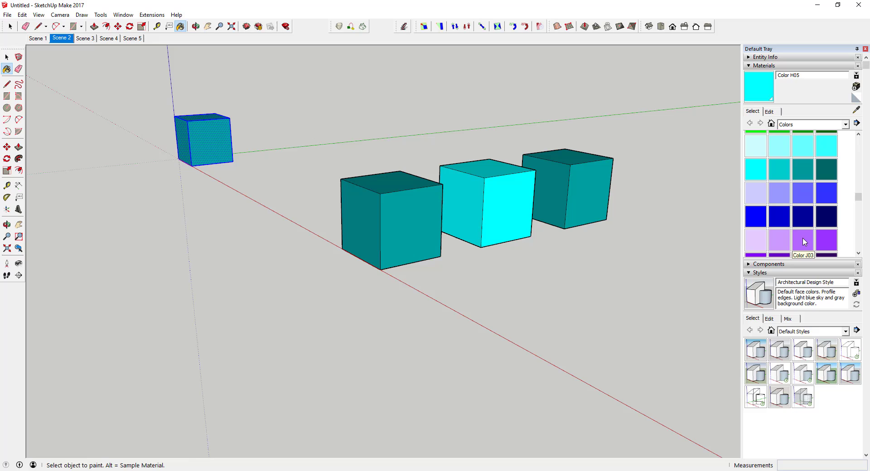
# Fill the whole far-right cube with purple Color J03.
pyautogui.click(803, 240)
pyautogui.press('ctrl')
pyautogui.keyDown('ctrl'); pyautogui.click(594, 182); pyautogui.keyUp('ctrl')
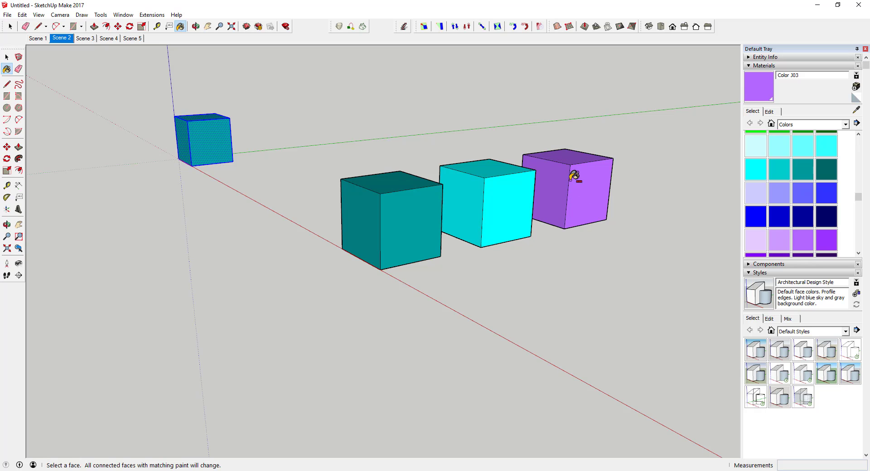
pyautogui.moveTo(573, 175); pyautogui.dragTo(725, 217, button='middle')
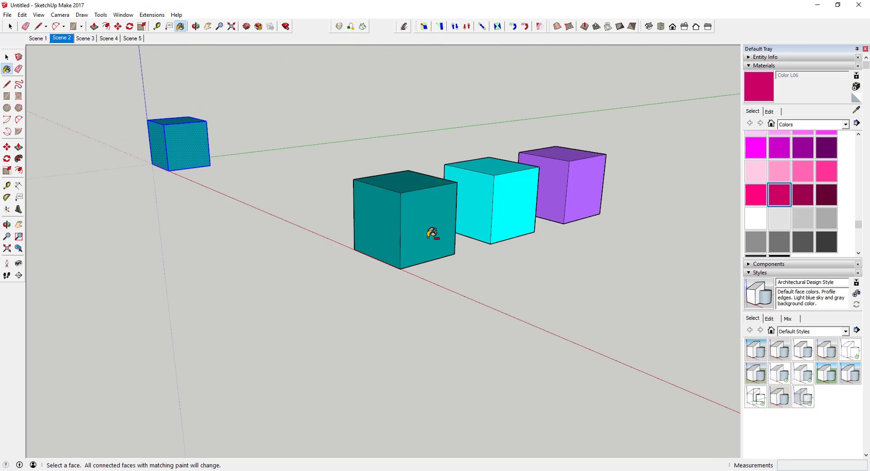
# Paint the front cube magenta and the small corner cube black Color M09.
pyautogui.keyDown('ctrl'); pyautogui.click(431, 233); pyautogui.keyUp('ctrl')
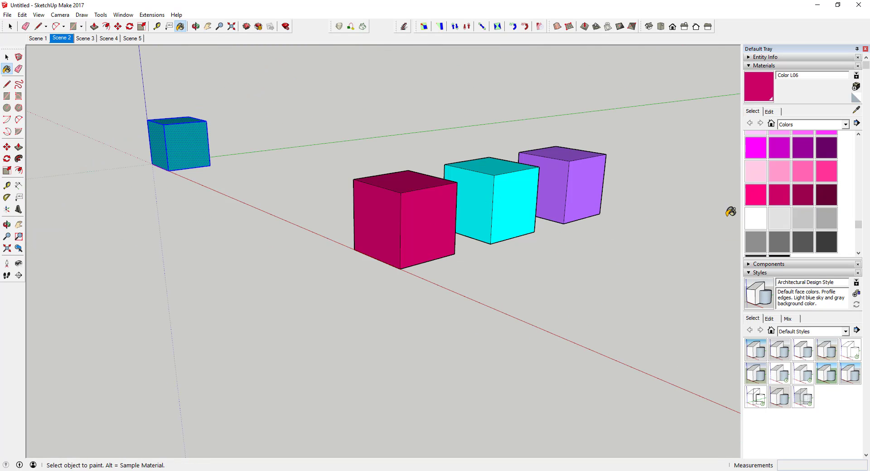
pyautogui.scroll(-5, 797, 195)
pyautogui.click(779, 157)
pyautogui.keyDown('ctrl'); pyautogui.click(190, 156); pyautogui.keyUp('ctrl')
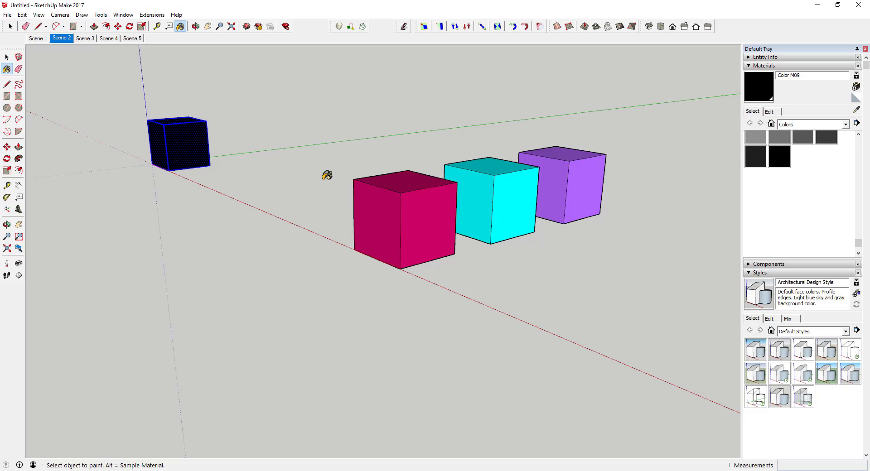
pyautogui.press('space')
pyautogui.moveTo(407, 152); pyautogui.dragTo(494, 177, button='middle')
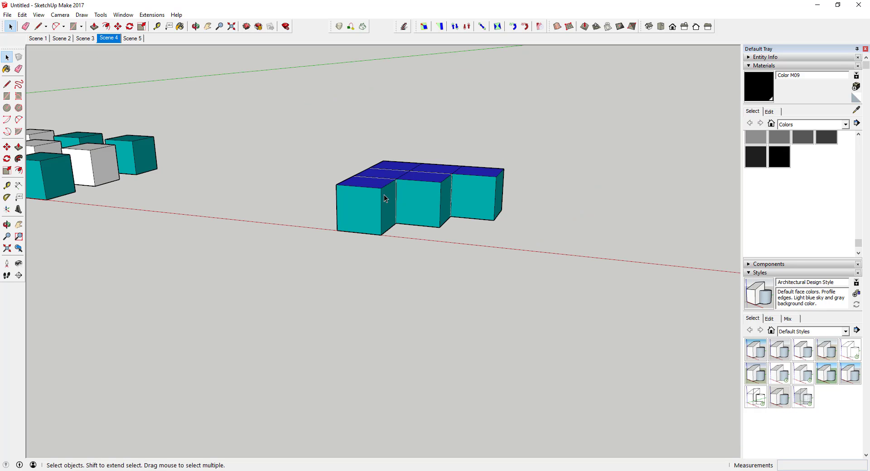
# Paint the group's connected cyan side faces magenta Color K06.
pyautogui.moveTo(384, 198); pyautogui.dragTo(452, 187, button='middle')
pyautogui.scroll(3, 362, 217)
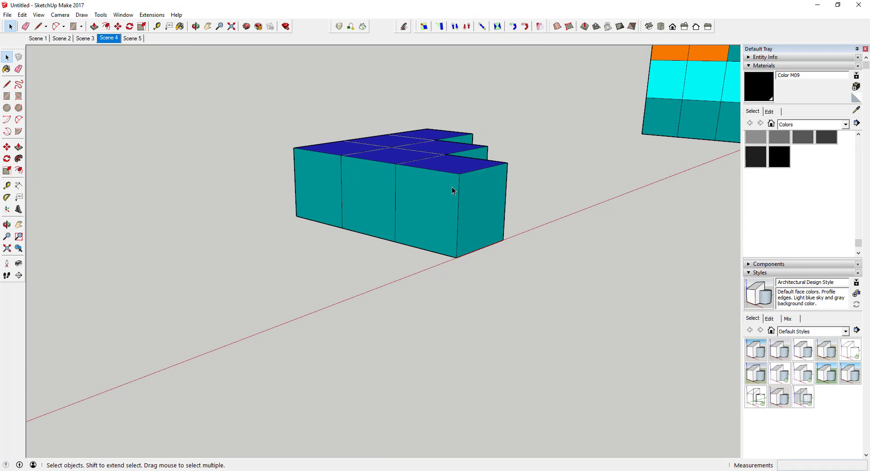
pyautogui.moveTo(357, 183); pyautogui.dragTo(344, 199, button='middle')
pyautogui.press('space')
pyautogui.scroll(-5, 793, 198)
pyautogui.scroll(2, 778, 200)
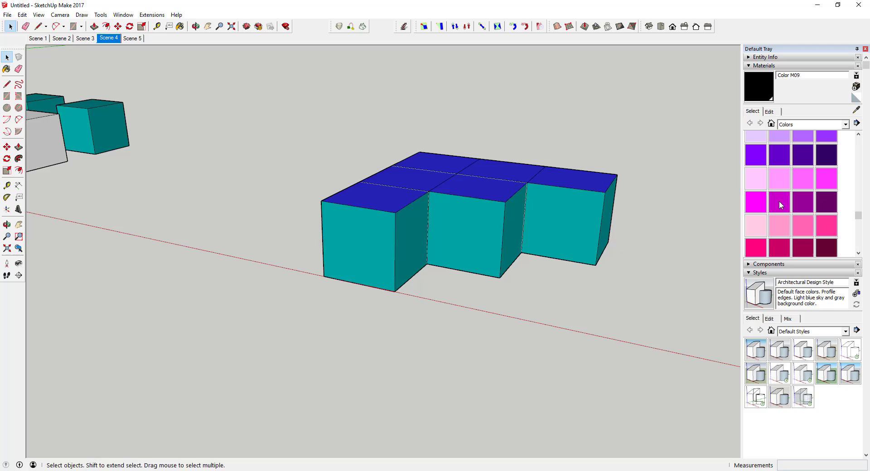
pyautogui.click(779, 200)
pyautogui.keyDown('ctrl'); pyautogui.click(379, 244); pyautogui.keyUp('ctrl')
pyautogui.moveTo(378, 242); pyautogui.dragTo(414, 221, button='middle')
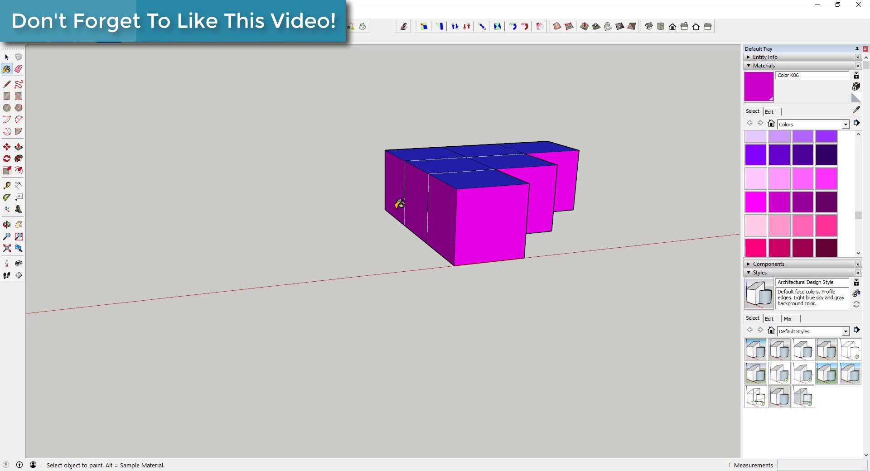
# Repaint those side faces purple Color J06, then replace every purple face with orange Color C06.
pyautogui.click(778, 154)
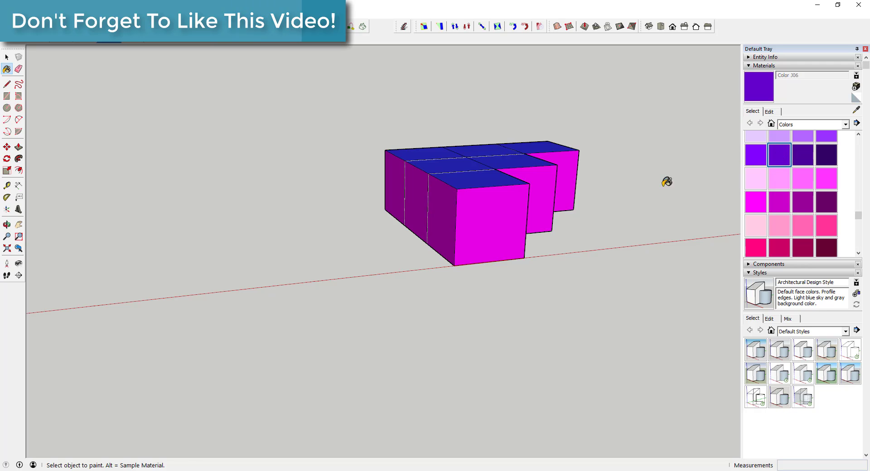
pyautogui.keyDown('ctrl'); pyautogui.click(493, 220); pyautogui.keyUp('ctrl')
pyautogui.scroll(8, 788, 190)
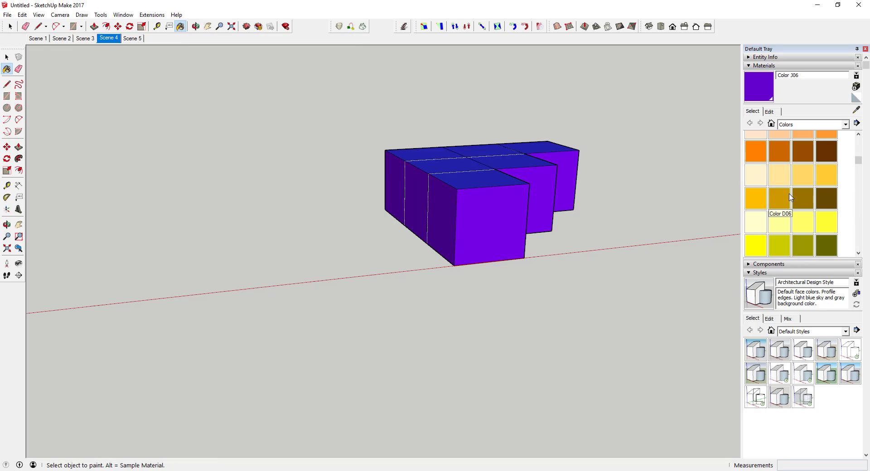
pyautogui.click(778, 151)
pyautogui.keyDown('shift'); pyautogui.click(498, 219); pyautogui.keyUp('shift')
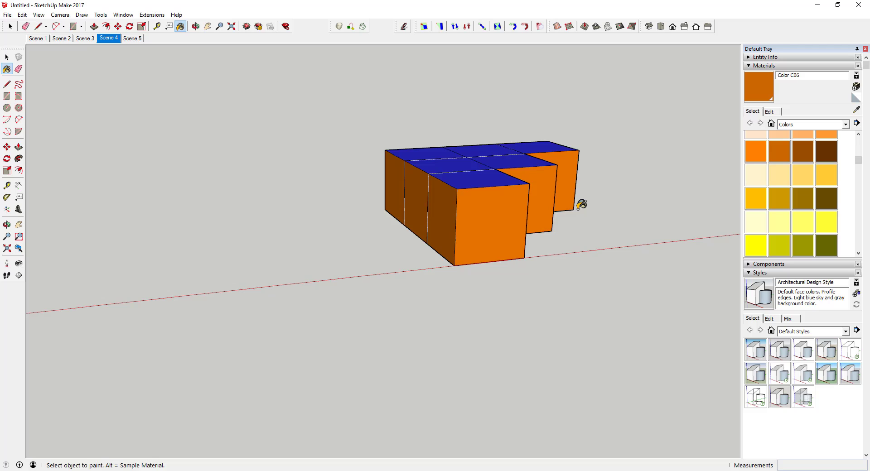
# Look over the orange blocks, then go to the Scene 5 view.
pyautogui.moveTo(583, 202)
pyautogui.mouseDown(button='middle')
pyautogui.moveTo(340, 220)
pyautogui.moveTo(486, 199)
pyautogui.mouseUp(button='middle')
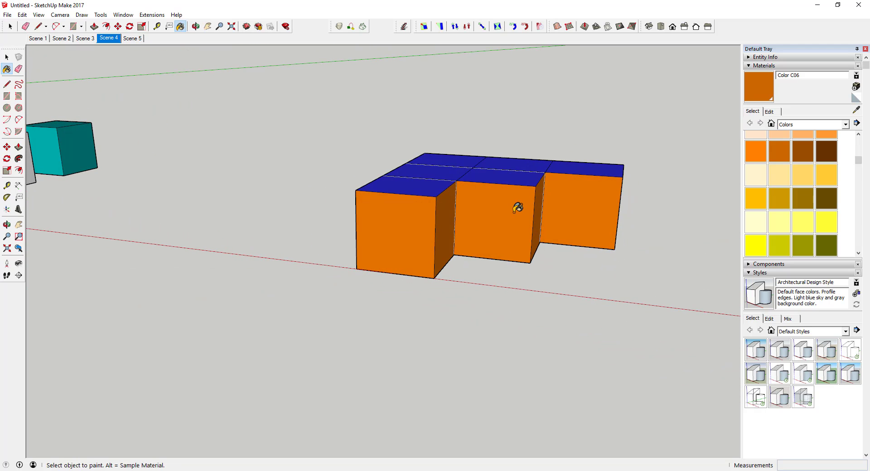
pyautogui.press('space')
pyautogui.moveTo(480, 240)
pyautogui.mouseDown(button='middle')
pyautogui.moveTo(555, 224)
pyautogui.moveTo(448, 226)
pyautogui.mouseUp(button='middle')
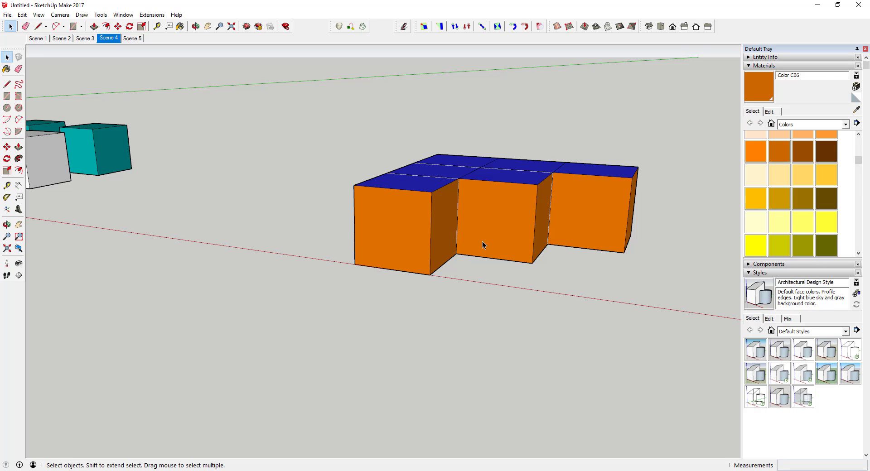
pyautogui.click(131, 38)
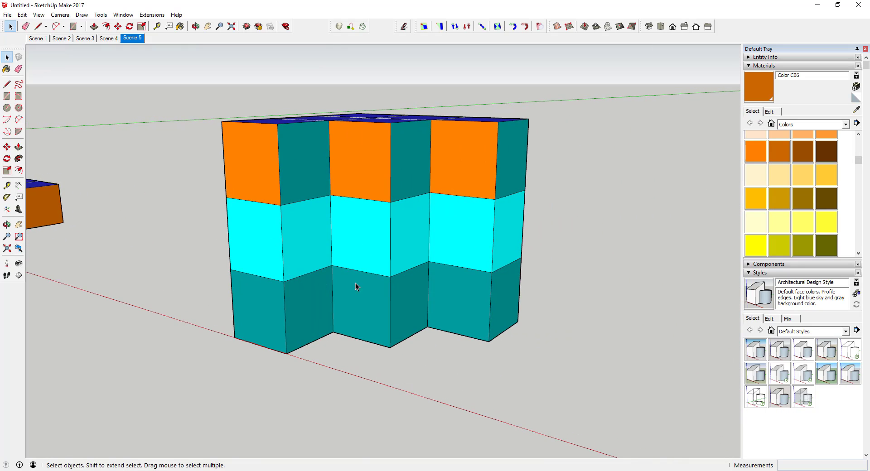
# Pick red Color A05 and repaint the connected teal bottom faces red.
pyautogui.moveTo(363, 252); pyautogui.dragTo(319, 308, button='middle')
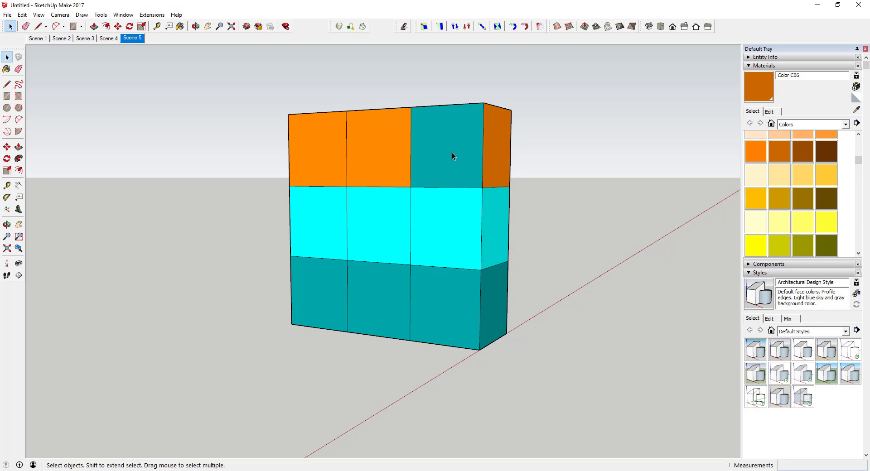
pyautogui.moveTo(452, 152); pyautogui.dragTo(168, 219, button='middle')
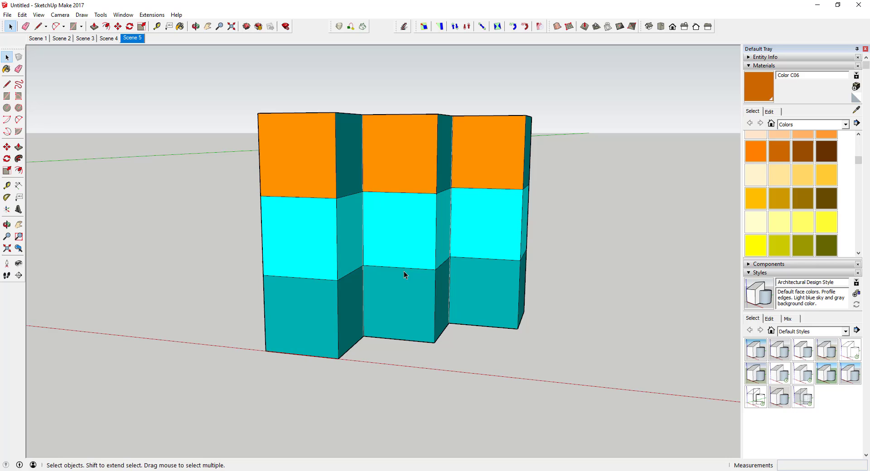
pyautogui.moveTo(403, 271); pyautogui.dragTo(363, 281, button='middle')
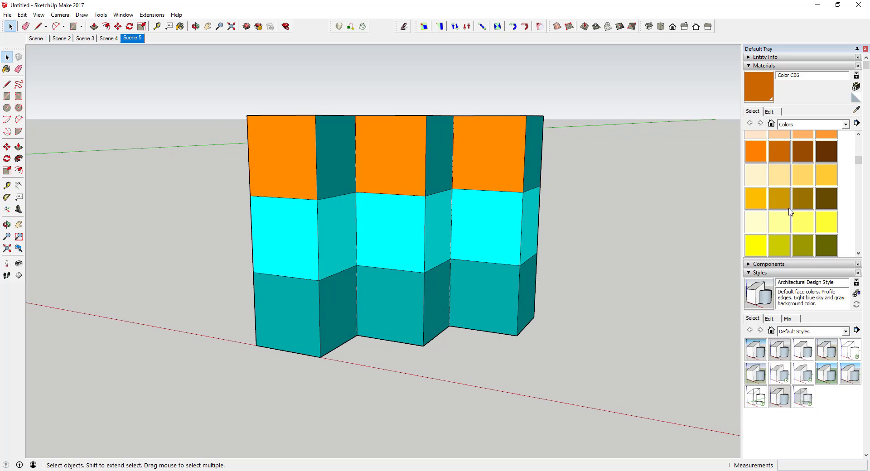
pyautogui.scroll(5, 810, 200)
pyautogui.click(755, 167)
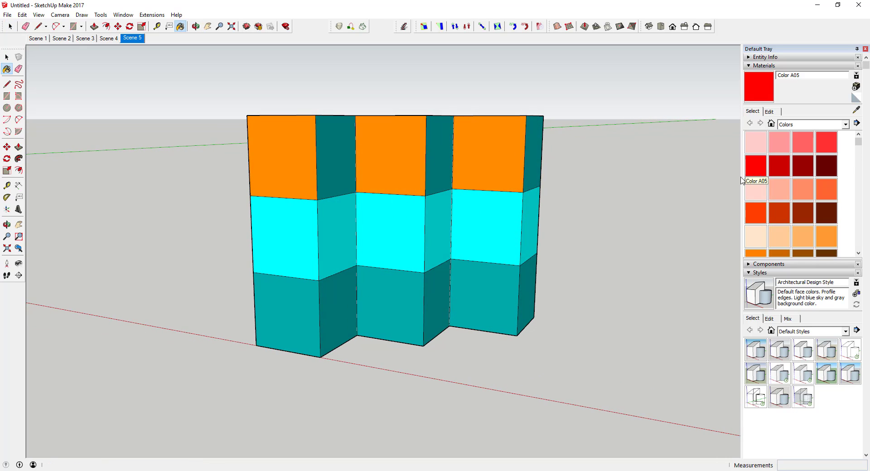
pyautogui.keyDown('ctrl'); pyautogui.click(347, 301); pyautogui.keyUp('ctrl')
pyautogui.moveTo(347, 302)
pyautogui.mouseDown(button='middle')
pyautogui.moveTo(569, 298)
pyautogui.moveTo(633, 285)
pyautogui.moveTo(340, 301)
pyautogui.moveTo(435, 257)
pyautogui.mouseUp(button='middle')
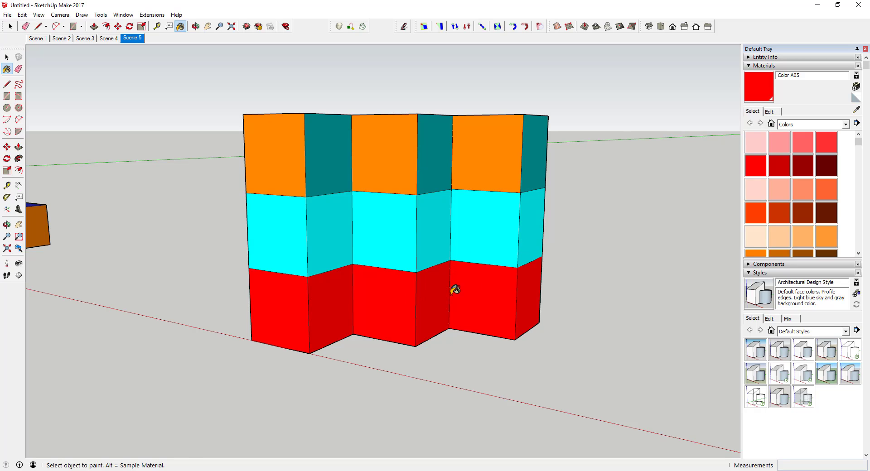
# Switch the Paint Bucket's Ctrl and Shift modifiers and return to the previous camera view.
pyautogui.press('ctrl')
pyautogui.press('shift')
pyautogui.press('F8')
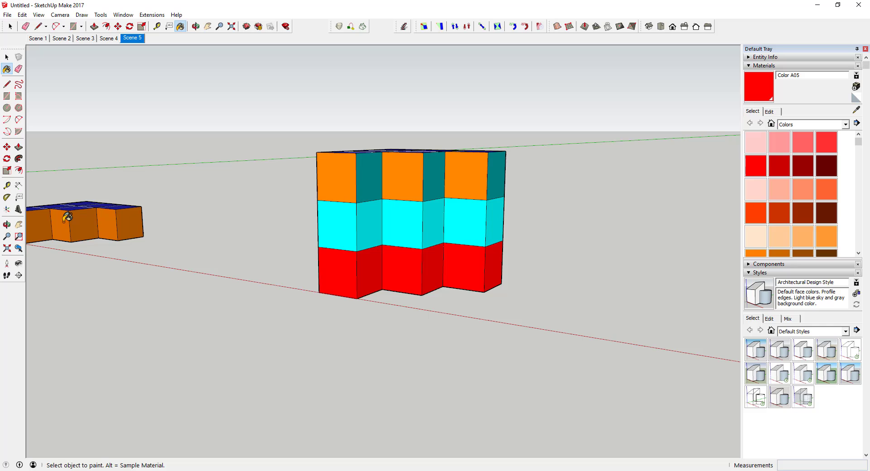
# Revert the bottom band to teal, replace it with red, then replace all red faces with green G05.
pyautogui.scroll(3, 384, 193)
pyautogui.keyDown('shift'); pyautogui.click(355, 334); pyautogui.keyUp('shift')
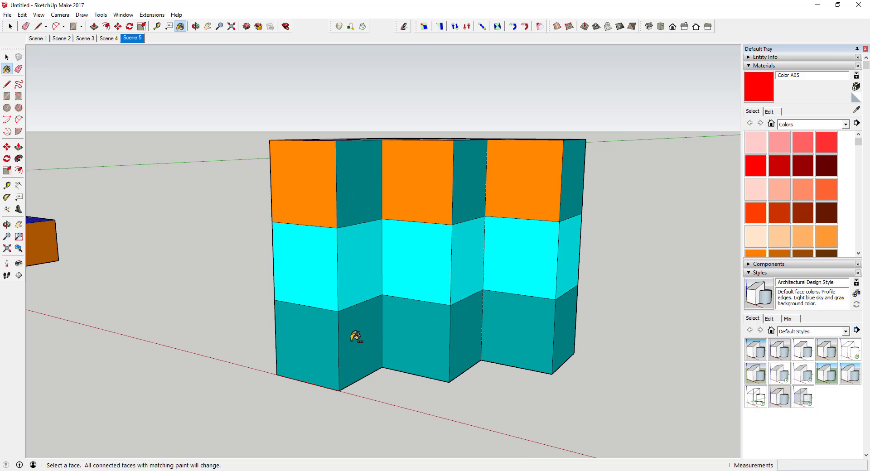
pyautogui.keyDown('shift'); pyautogui.click(361, 335); pyautogui.keyUp('shift')
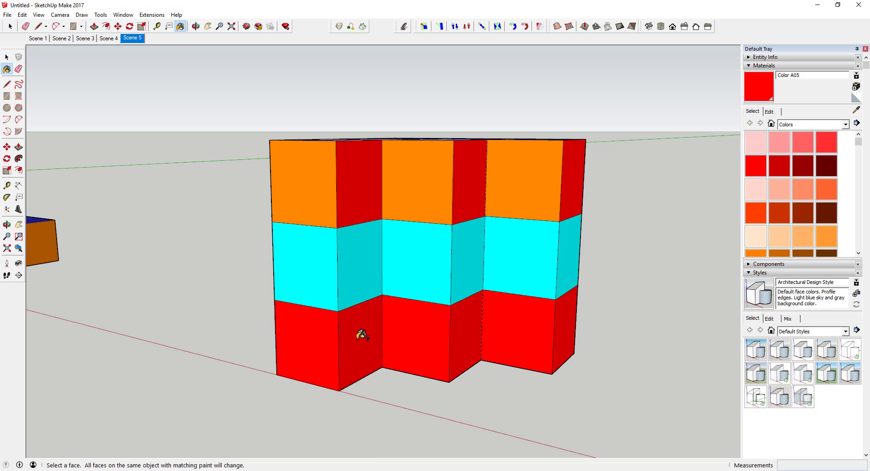
pyautogui.press('o')
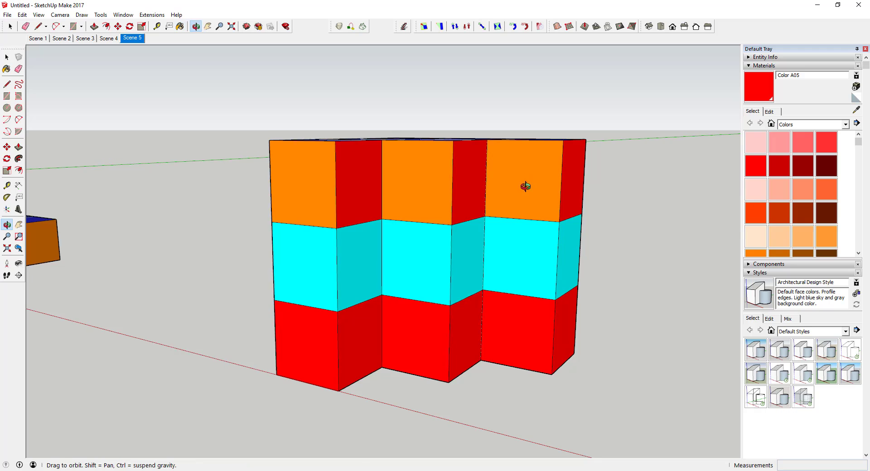
pyautogui.moveTo(524, 186)
pyautogui.mouseDown()
pyautogui.moveTo(287, 171)
pyautogui.moveTo(161, 176)
pyautogui.moveTo(525, 188)
pyautogui.mouseUp()
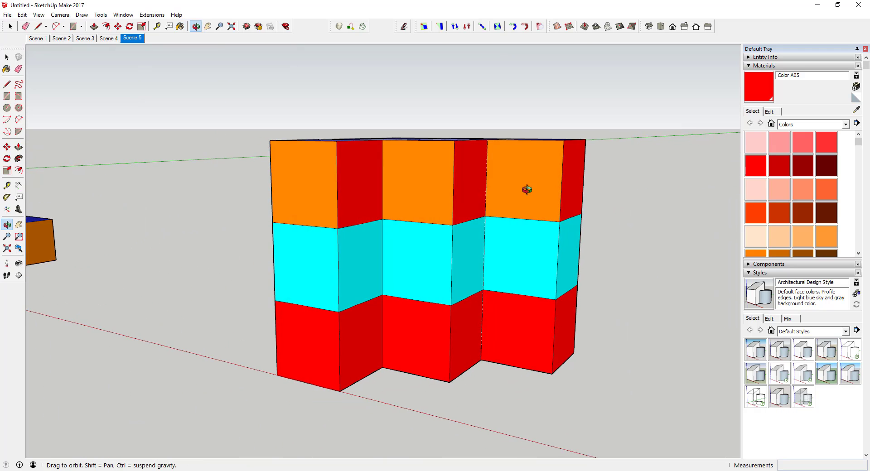
pyautogui.press('b')
pyautogui.scroll(-3, 769, 190)
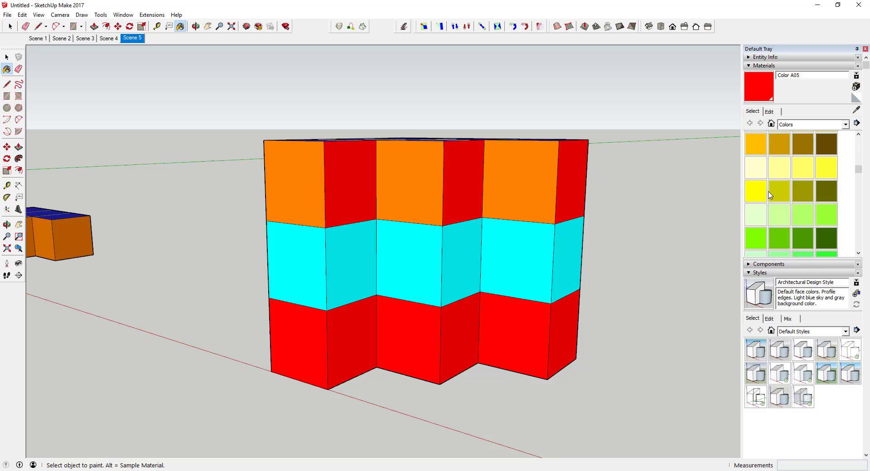
pyautogui.click(755, 177)
pyautogui.keyDown('shift'); pyautogui.click(356, 181); pyautogui.keyUp('shift')
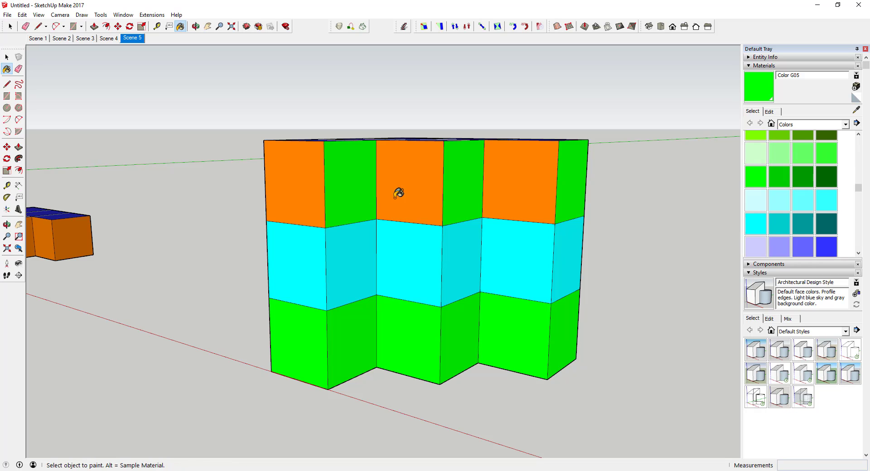
# Repaint all orange faces teal Color H06, then those teal faces magenta Color K06.
pyautogui.click(781, 226)
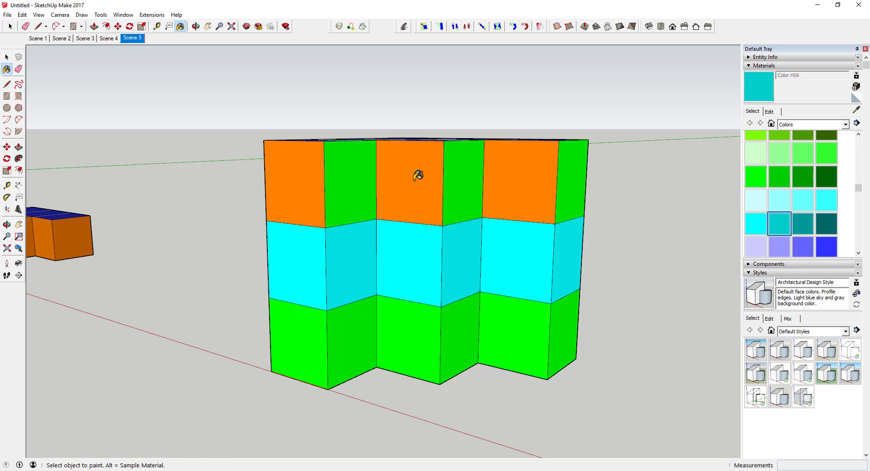
pyautogui.moveTo(414, 175); pyautogui.dragTo(452, 210, button='middle')
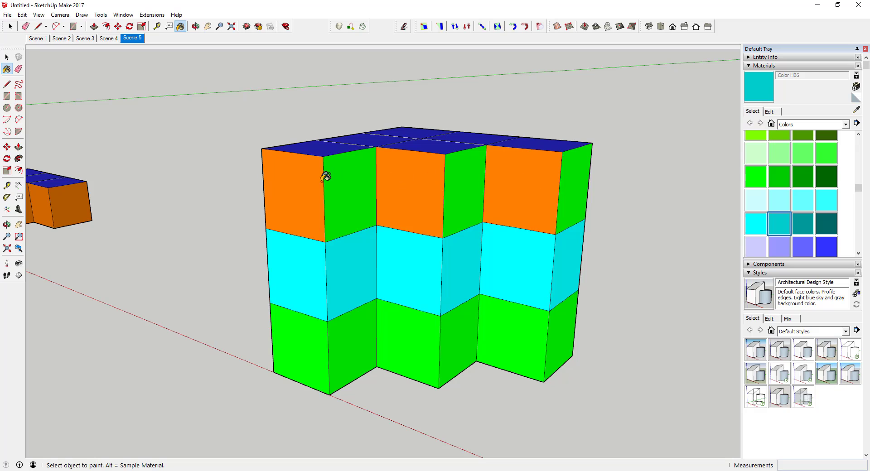
pyautogui.keyDown('ctrl'); pyautogui.keyDown('shift'); pyautogui.click(308, 178); pyautogui.keyUp('shift'); pyautogui.keyUp('ctrl')
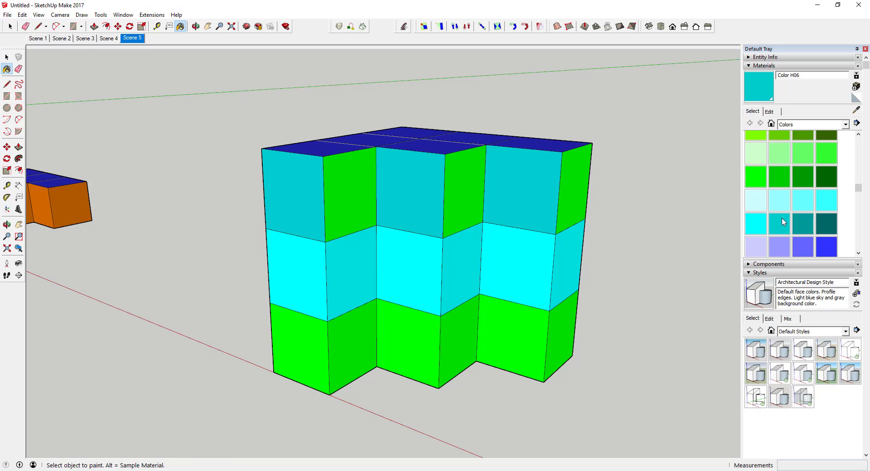
pyautogui.scroll(-5, 796, 227)
pyautogui.click(777, 203)
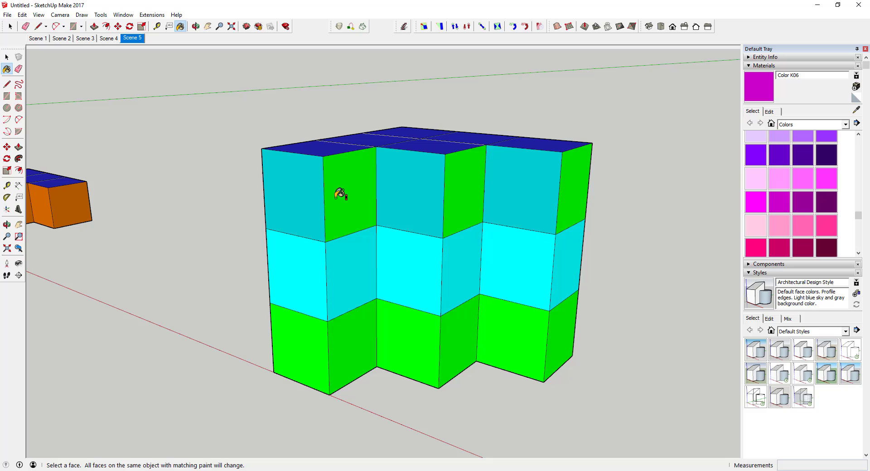
pyautogui.keyDown('ctrl'); pyautogui.keyDown('shift'); pyautogui.click(320, 186); pyautogui.keyUp('shift'); pyautogui.keyUp('ctrl')
pyautogui.moveTo(475, 192); pyautogui.dragTo(643, 192, button='middle')
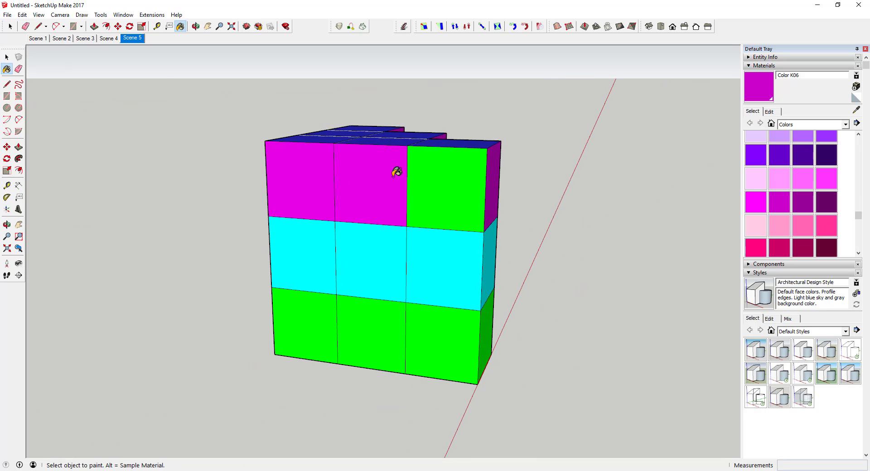
pyautogui.scroll(-5, 795, 209)
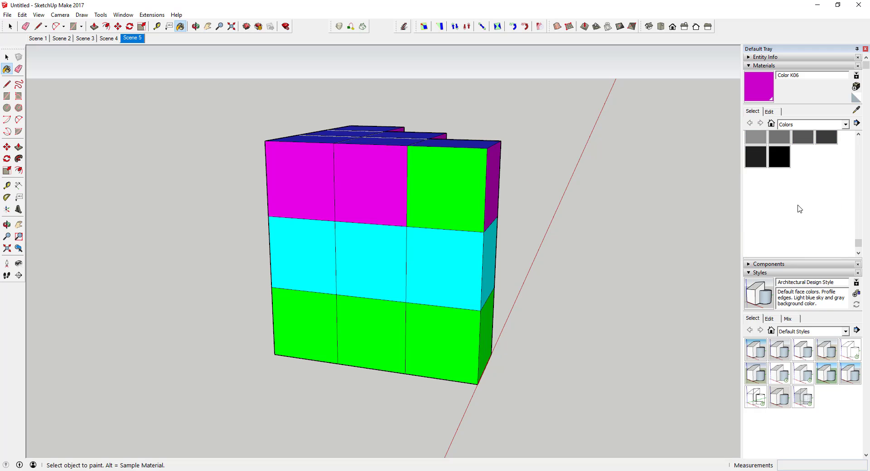
# Repaint the magenta top band black Color M09.
pyautogui.click(781, 211)
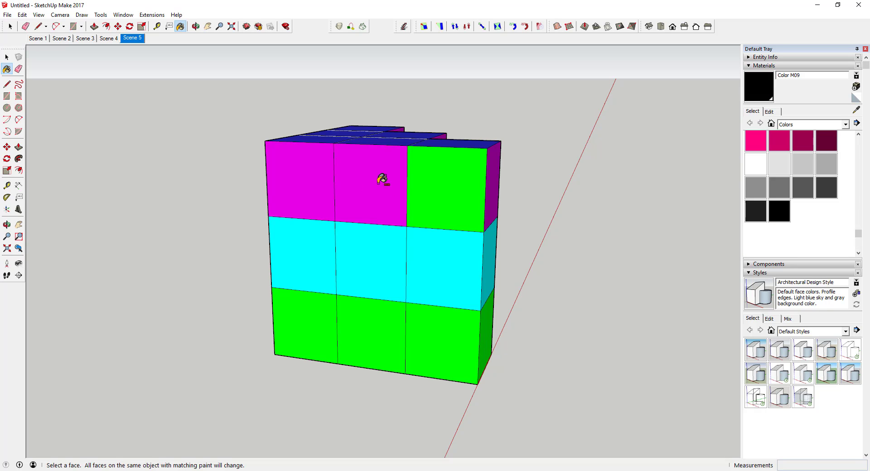
pyautogui.keyDown('ctrl'); pyautogui.keyDown('shift'); pyautogui.click(383, 180); pyautogui.keyUp('shift'); pyautogui.keyUp('ctrl')
pyautogui.moveTo(383, 180); pyautogui.dragTo(337, 167, button='middle')
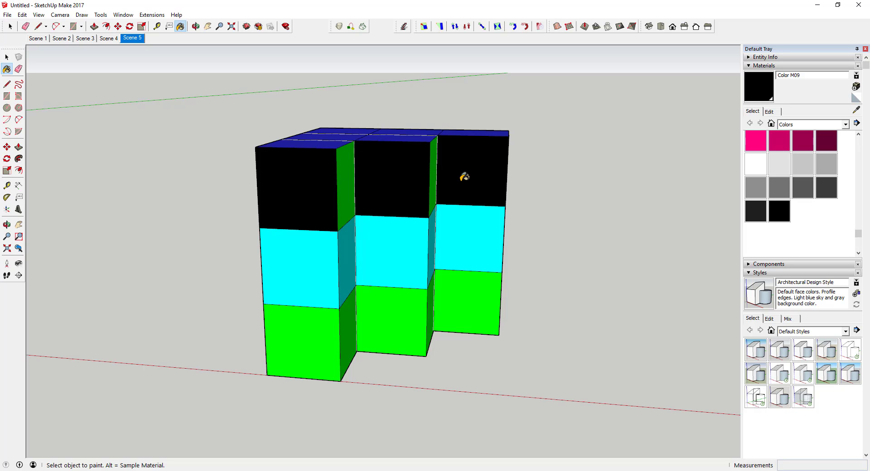
pyautogui.moveTo(464, 177); pyautogui.dragTo(419, 200, button='middle')
pyautogui.scroll(4, 790, 190)
# Repaint the blue top faces of the columns cyan Color H05.
pyautogui.click(755, 169)
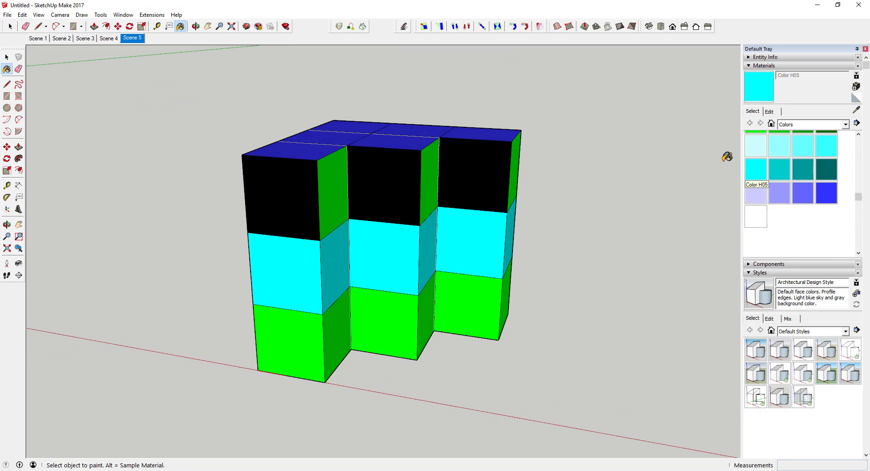
pyautogui.moveTo(365, 247)
pyautogui.mouseDown(button='middle')
pyautogui.moveTo(355, 25)
pyautogui.moveTo(363, 334)
pyautogui.moveTo(327, 150)
pyautogui.moveTo(334, 282)
pyautogui.moveTo(323, 5)
pyautogui.moveTo(311, 335)
pyautogui.mouseUp(button='middle')
pyautogui.keyDown('ctrl'); pyautogui.keyDown('shift'); pyautogui.click(327, 149); pyautogui.keyUp('shift'); pyautogui.keyUp('ctrl')
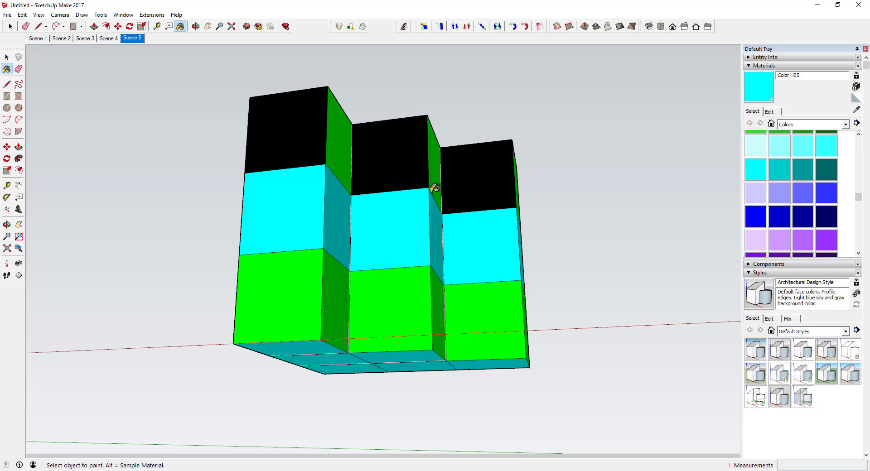
pyautogui.moveTo(435, 188); pyautogui.dragTo(413, 319, button='middle')
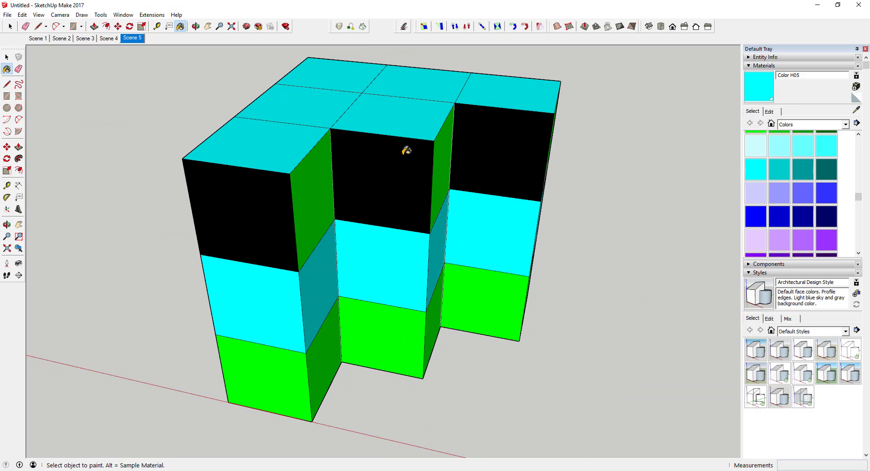